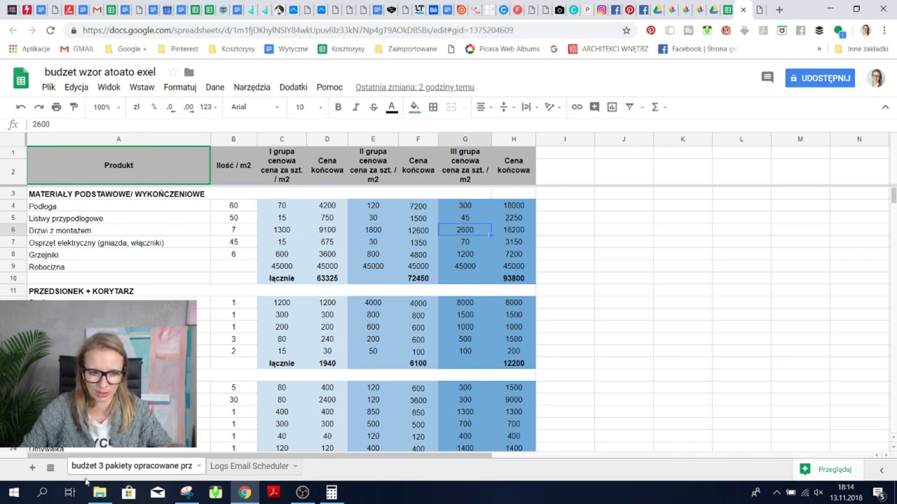
# Step: Examine the GABINET sofa's final-price formulas in all three price groups and the ŁĄCZNA KWOTA totals of the budget template
pyautogui.scroll(-20, 610, 349)
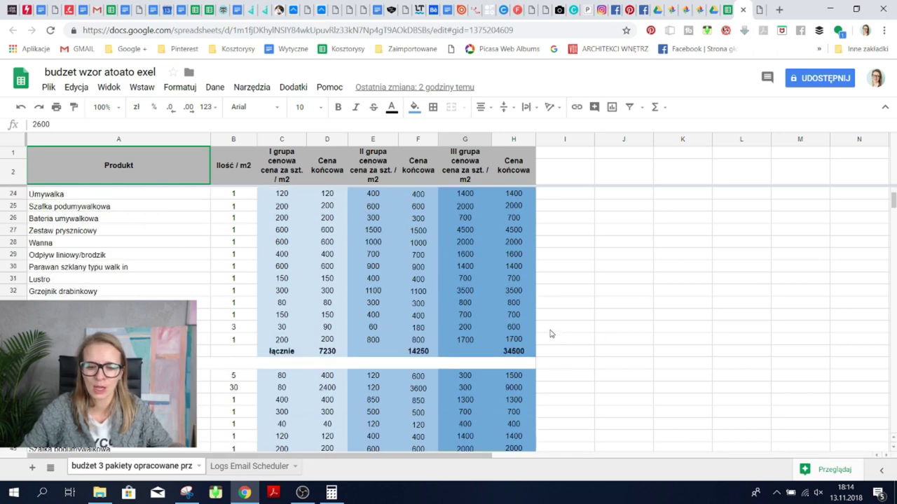
pyautogui.scroll(-2, 537, 334)
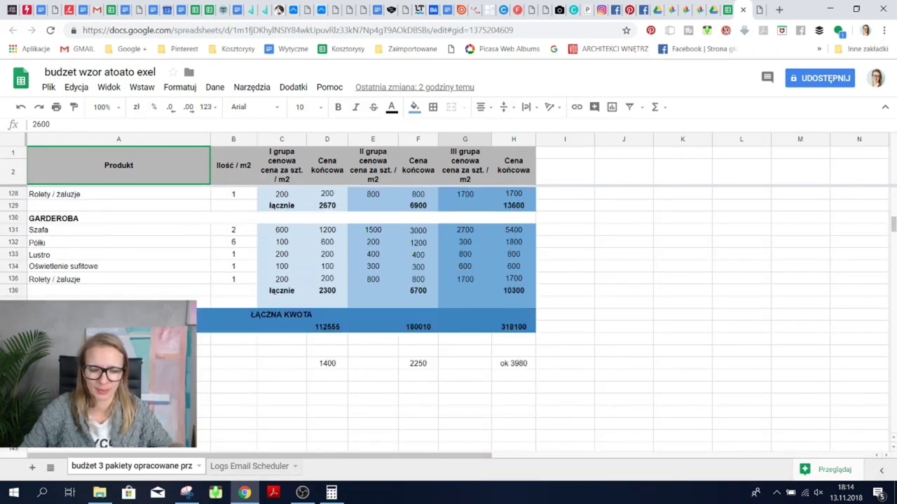
pyautogui.scroll(5, 489, 415)
pyautogui.click(49, 283)
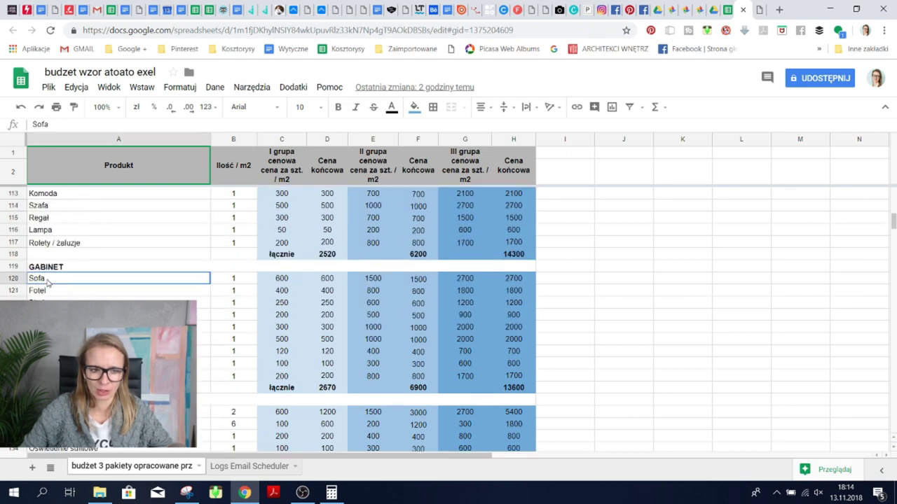
pyautogui.click(326, 280)
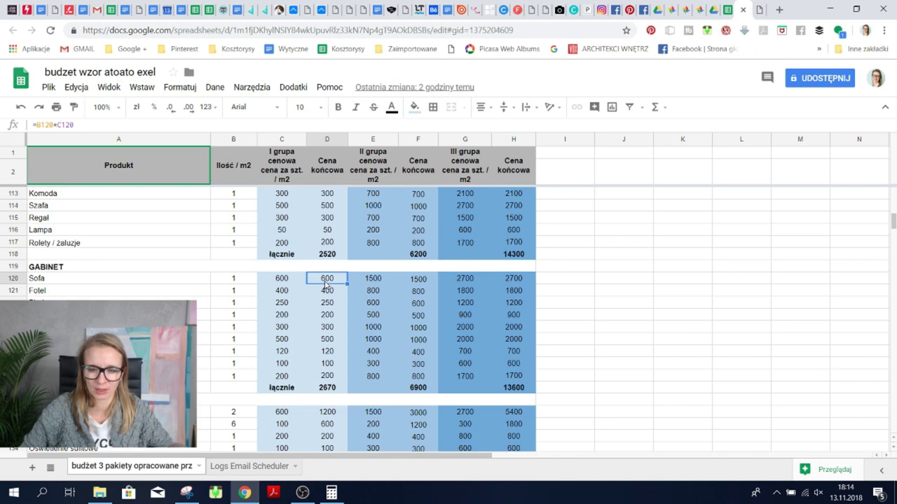
pyautogui.click(418, 281)
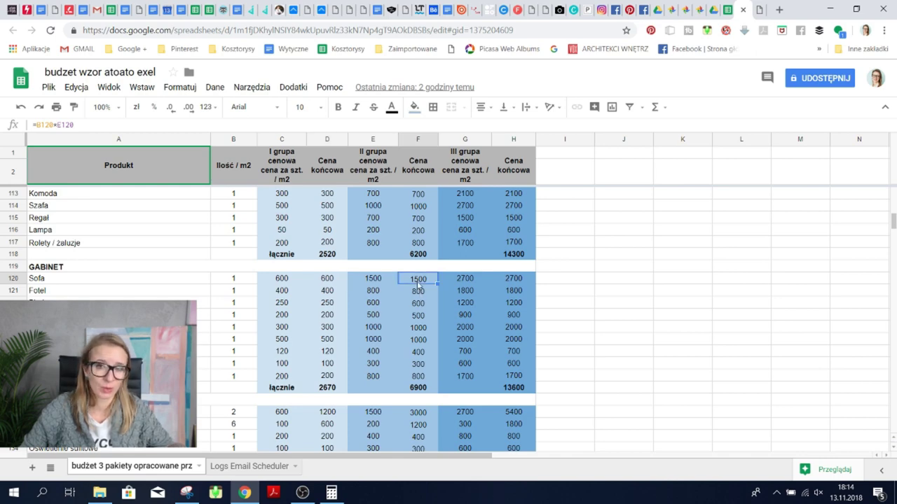
pyautogui.click(508, 282)
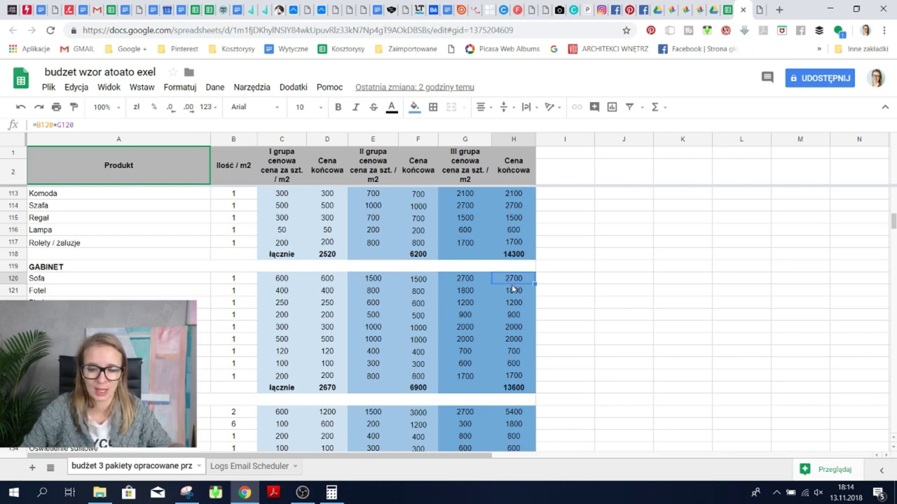
pyautogui.scroll(-5, 511, 286)
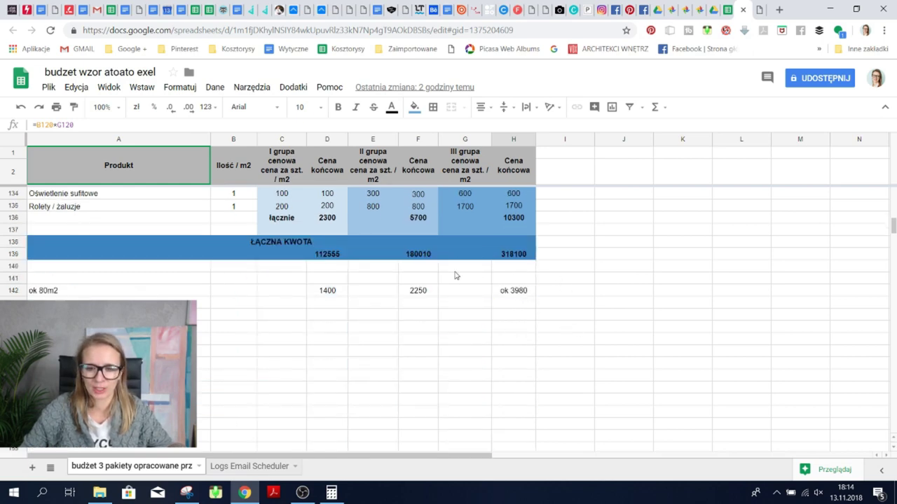
# Step: Review the template's room sections from SALON Z JADALNIĄ through SYPIALNIA to GARDEROBA and the total row
pyautogui.scroll(8, 514, 327)
pyautogui.scroll(7, 514, 327)
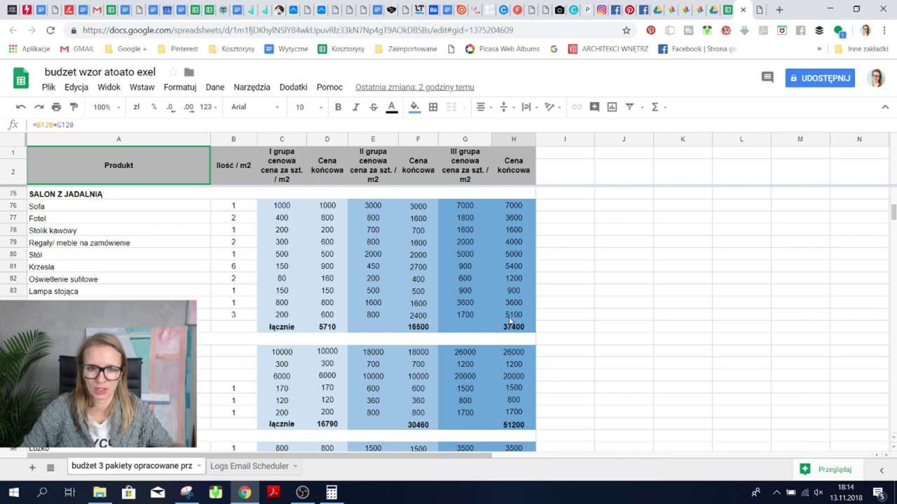
pyautogui.scroll(1, 510, 321)
pyautogui.scroll(-1, 510, 321)
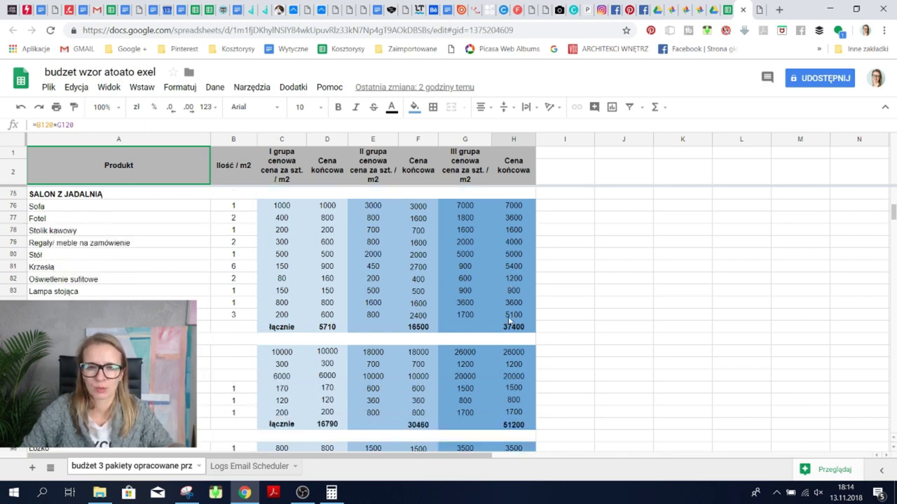
pyautogui.scroll(1, 509, 321)
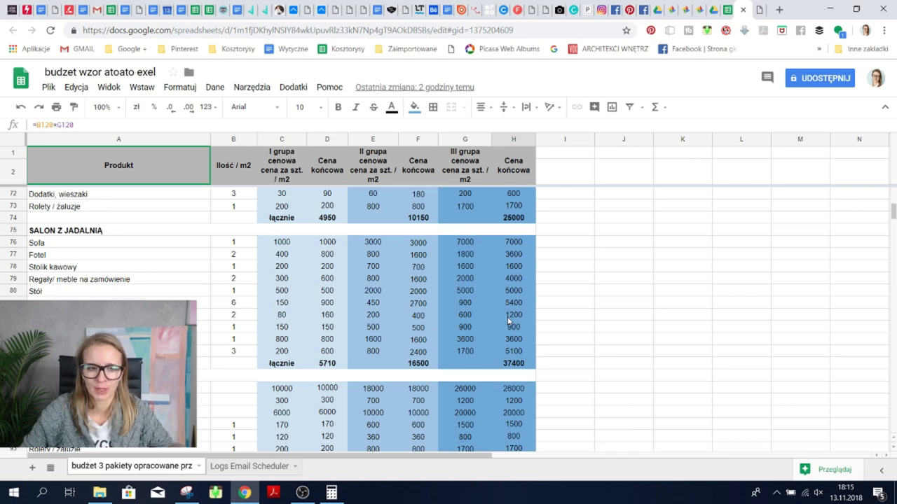
pyautogui.scroll(-2, 497, 317)
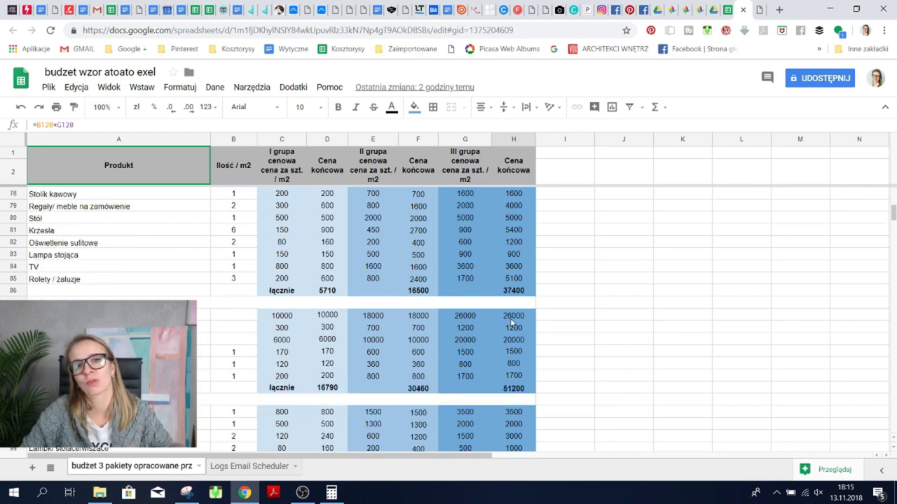
pyautogui.scroll(-14, 514, 321)
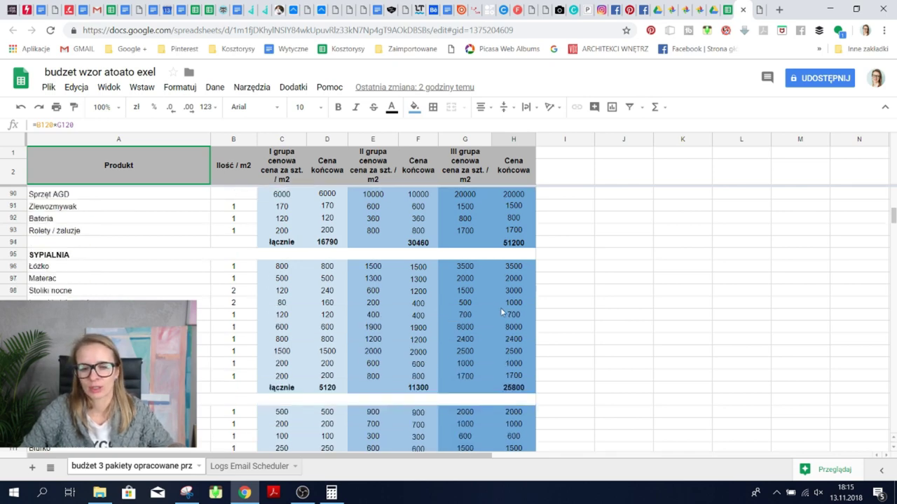
pyautogui.scroll(-3, 545, 372)
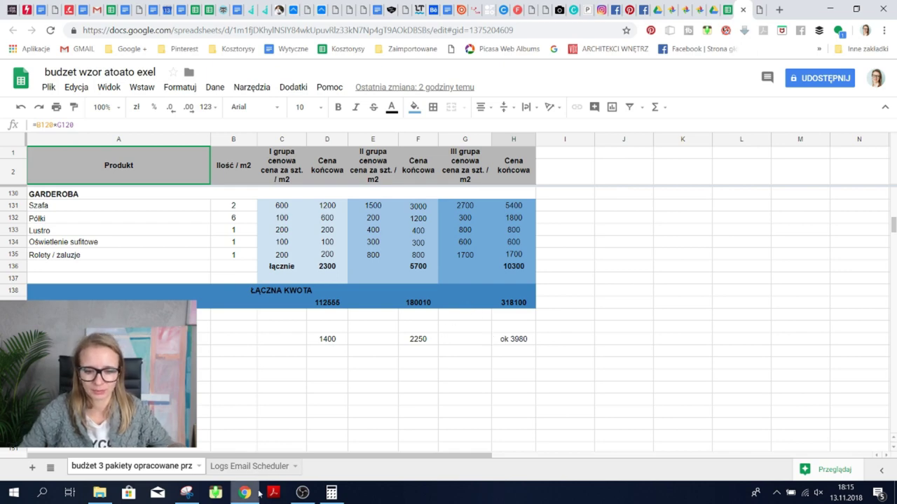
# Step: Check the recording in OBS Studio, and return to the beginning of the budget template in the browser
pyautogui.click(302, 494)
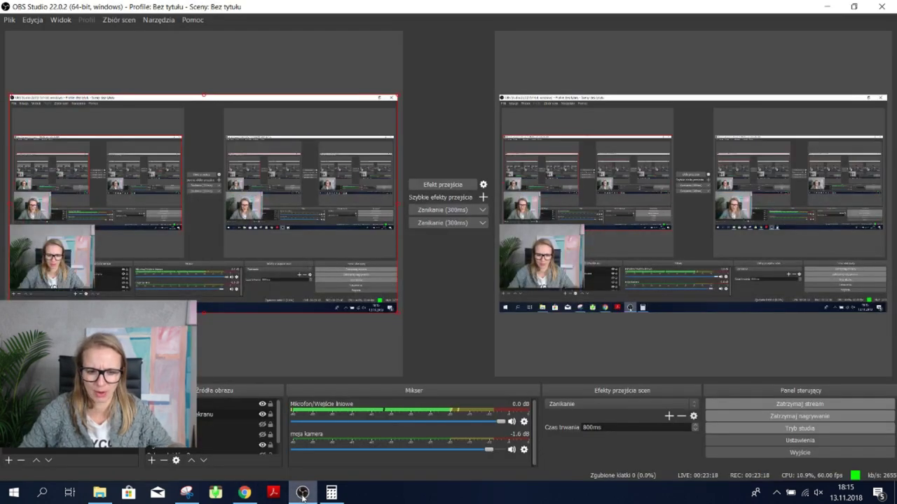
pyautogui.click(243, 493)
pyautogui.scroll(20, 322, 339)
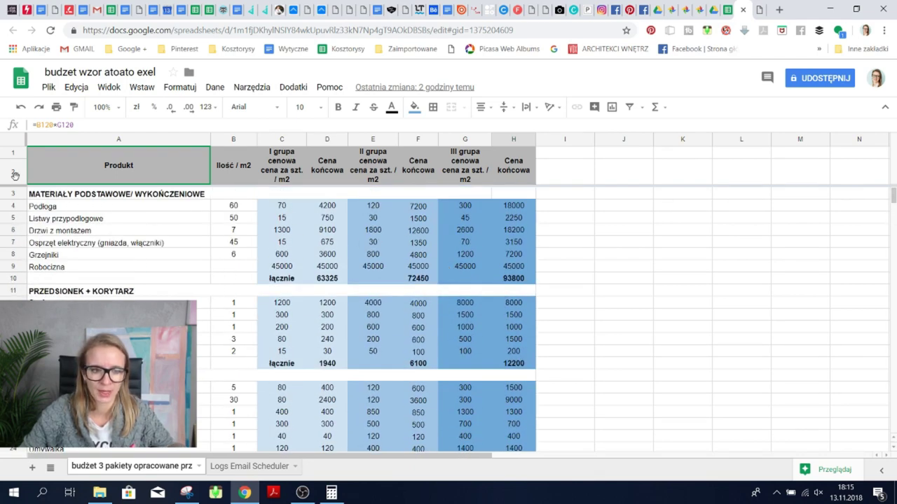
# Step: View the Kopia Budżet 86,5 SL spreadsheet, and browse the furniture, lighting and bathroom products pinned on the client project's Pinterest board
pyautogui.click(726, 13)
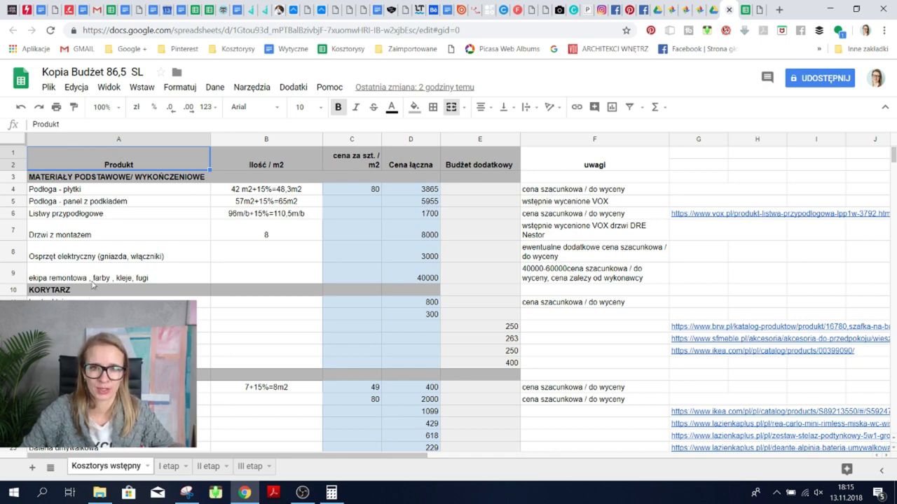
pyautogui.click(629, 10)
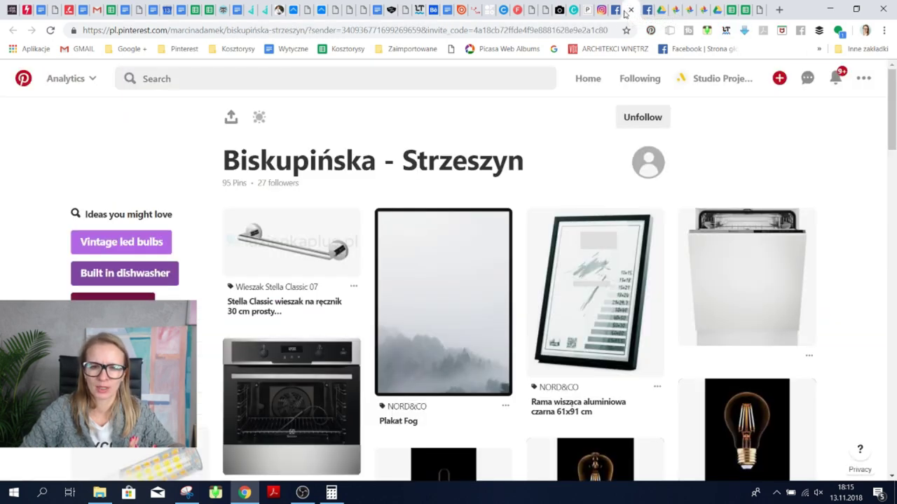
pyautogui.scroll(-3, 599, 90)
pyautogui.scroll(3, 595, 210)
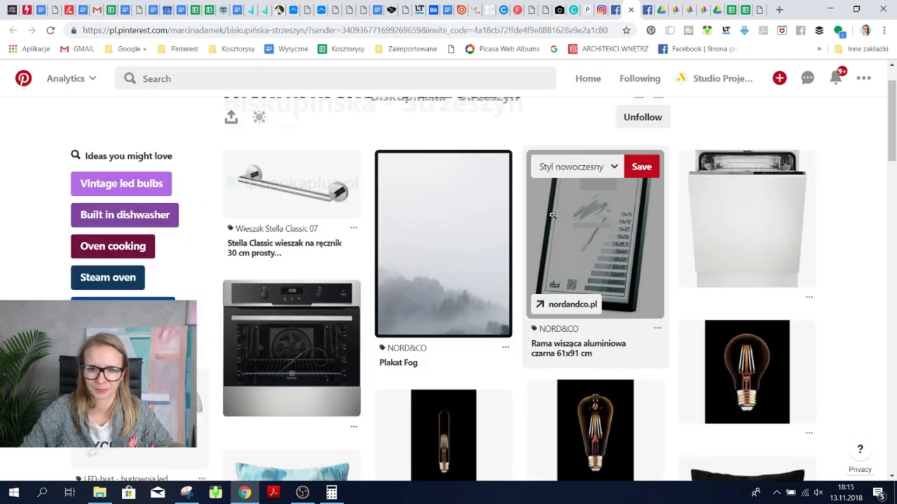
pyautogui.moveTo(603, 303)
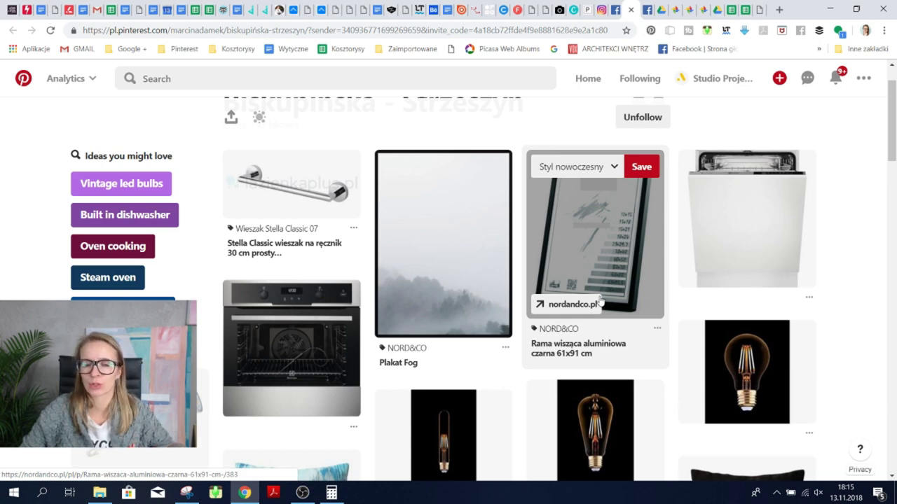
pyautogui.scroll(-5, 617, 297)
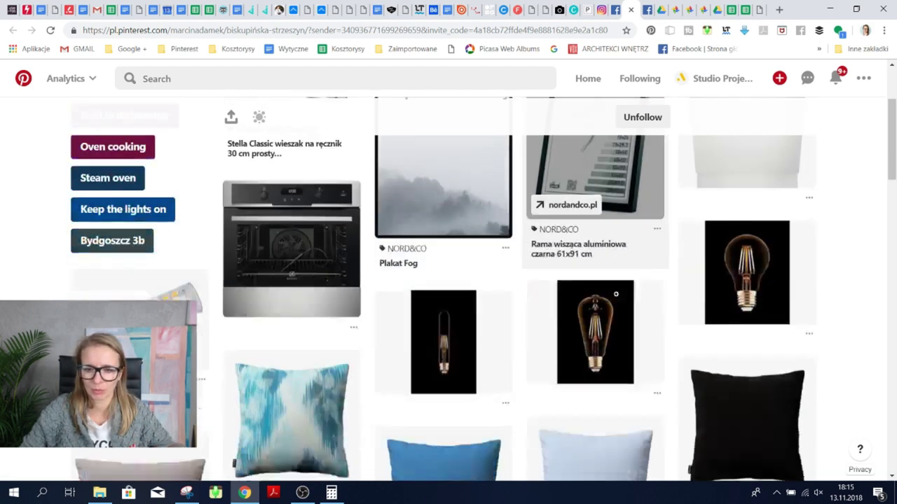
pyautogui.scroll(-12, 661, 299)
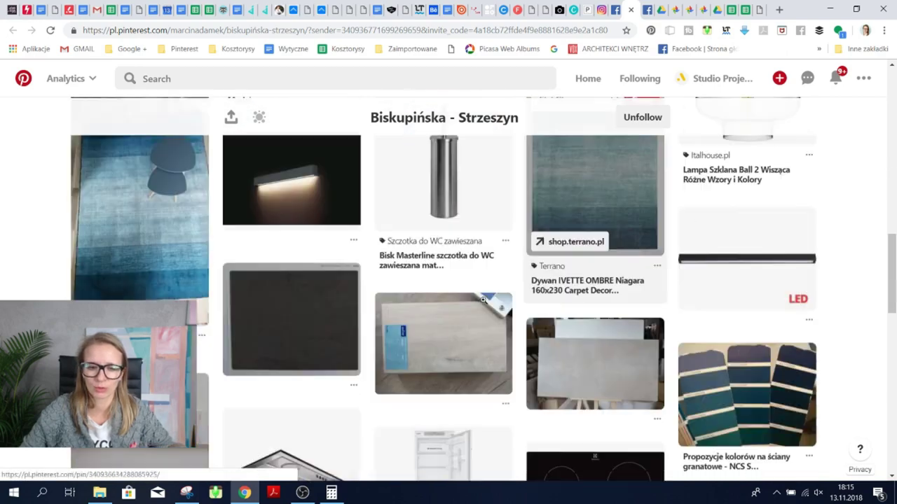
pyautogui.scroll(-10, 595, 318)
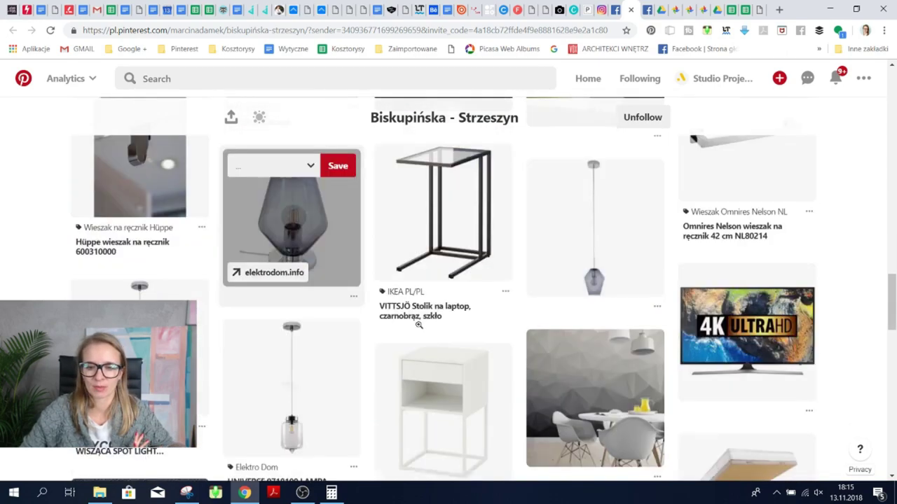
pyautogui.scroll(-7, 483, 308)
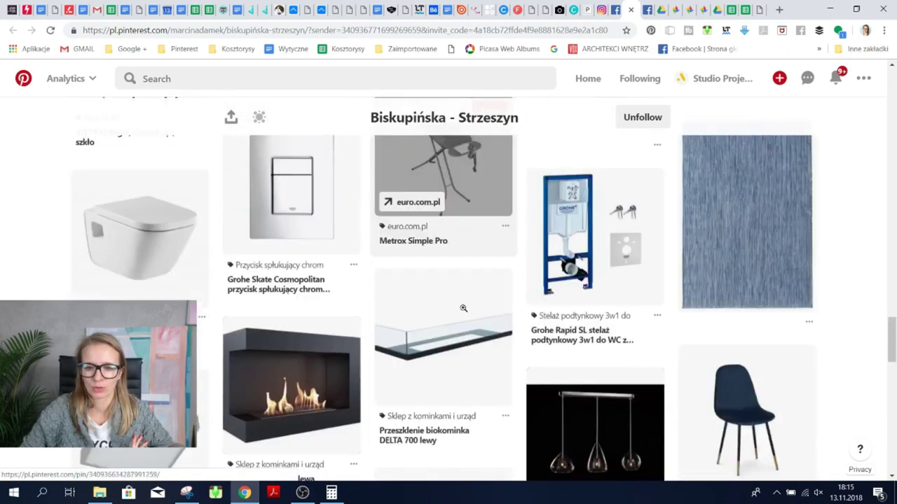
pyautogui.scroll(3, 462, 310)
pyautogui.scroll(-8, 294, 351)
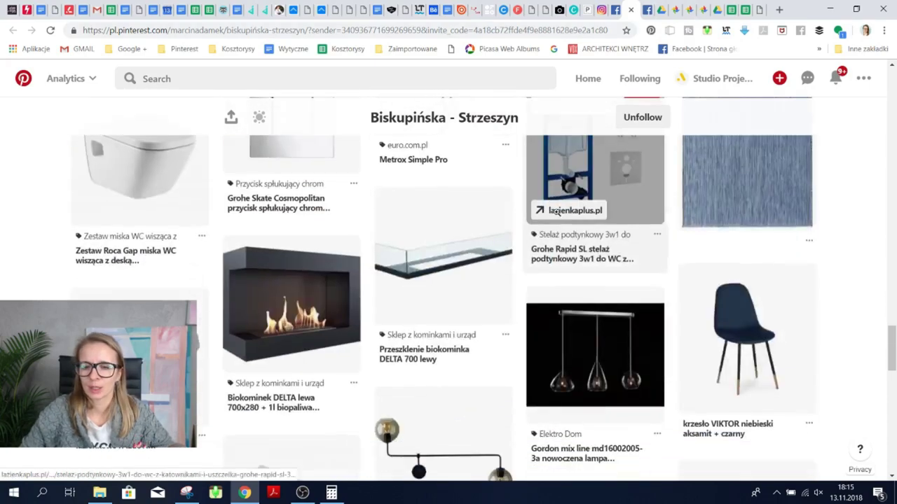
pyautogui.scroll(-3, 628, 332)
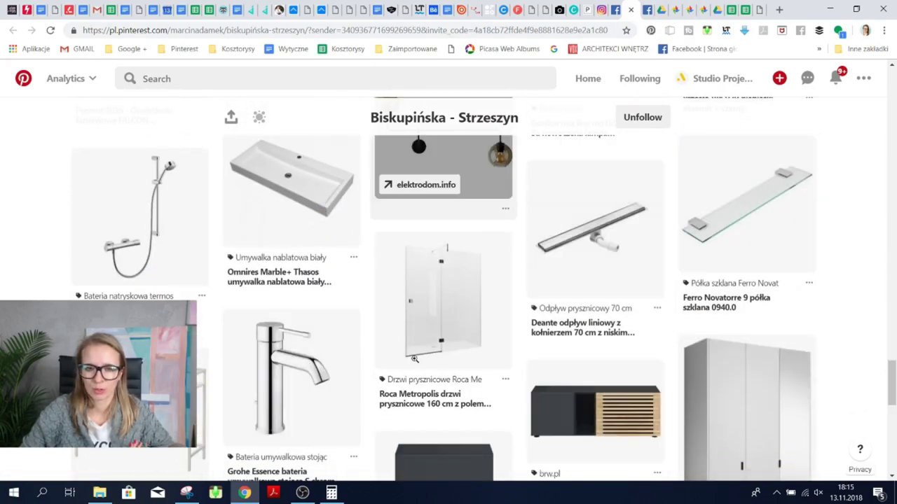
pyautogui.scroll(4, 628, 332)
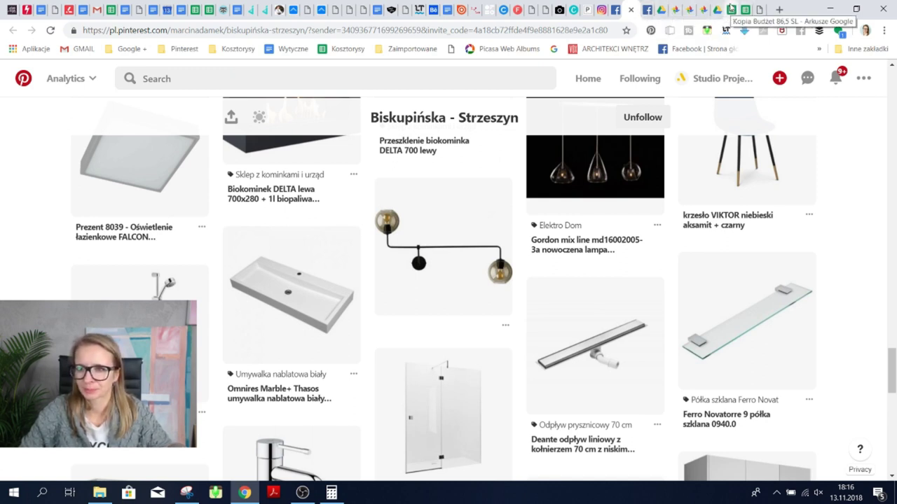
# Step: Return to Kopia Budżet 86,5 SL and look through the I etap, II etap and III etap sheets, including III etap's sheet options
pyautogui.click(731, 10)
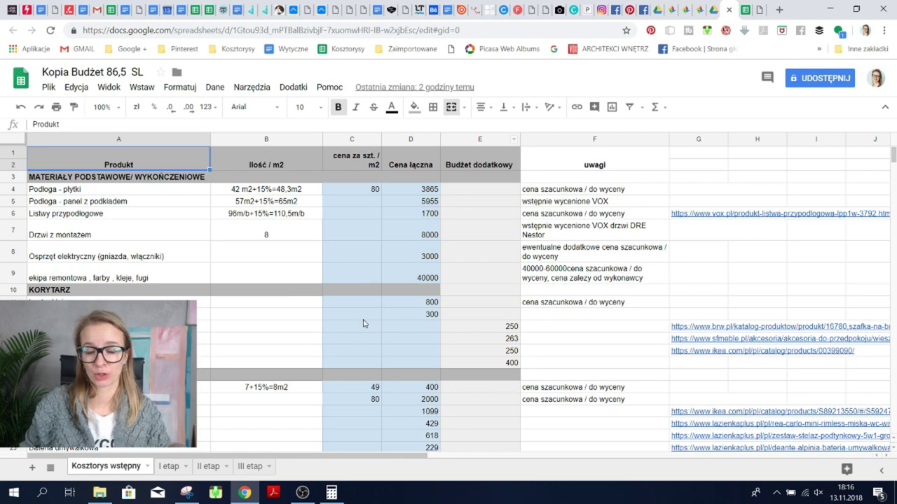
pyautogui.click(166, 467)
pyautogui.click(208, 466)
pyautogui.click(250, 466)
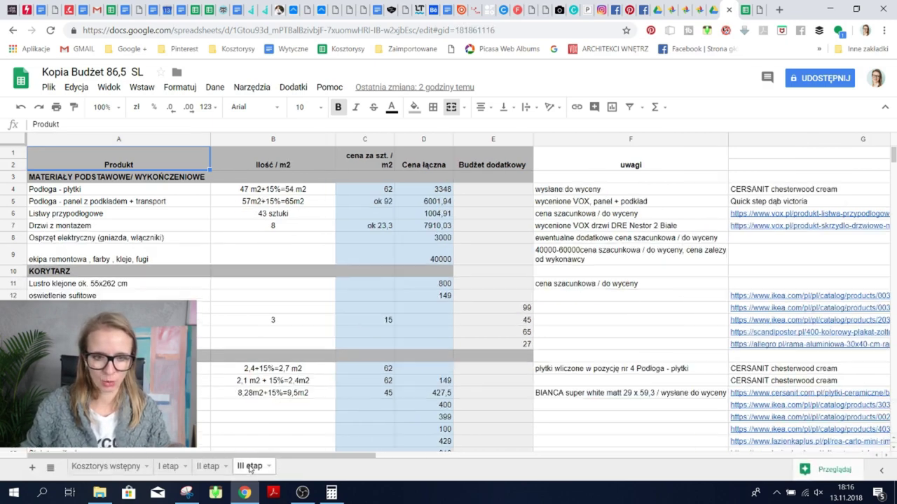
pyautogui.rightClick(250, 468)
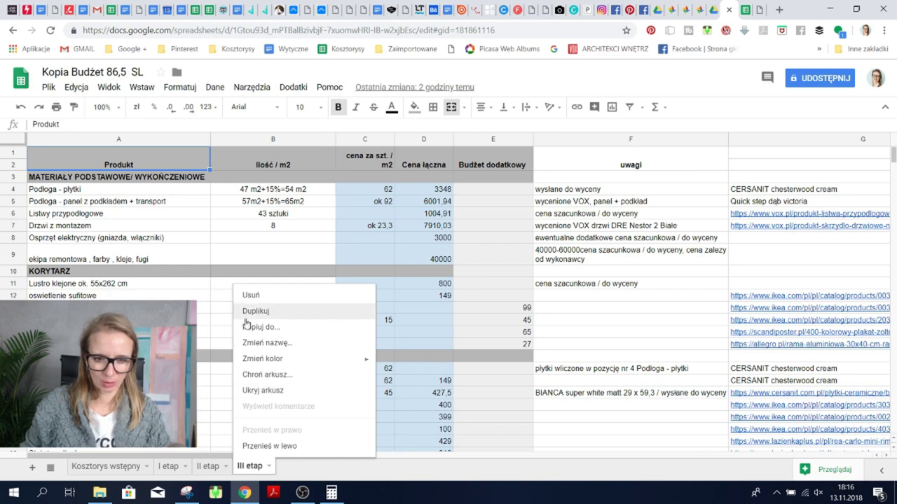
pyautogui.click(263, 214)
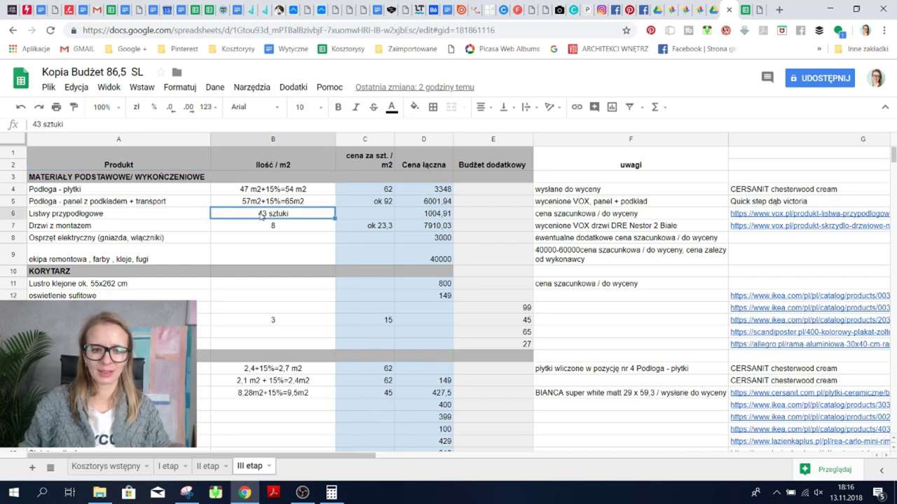
# Step: Compare the budget template with the III etap sheet, reviewing its items from KORYTARZ through WC PARTER to SCHODY + SCHOWEK
pyautogui.click(746, 11)
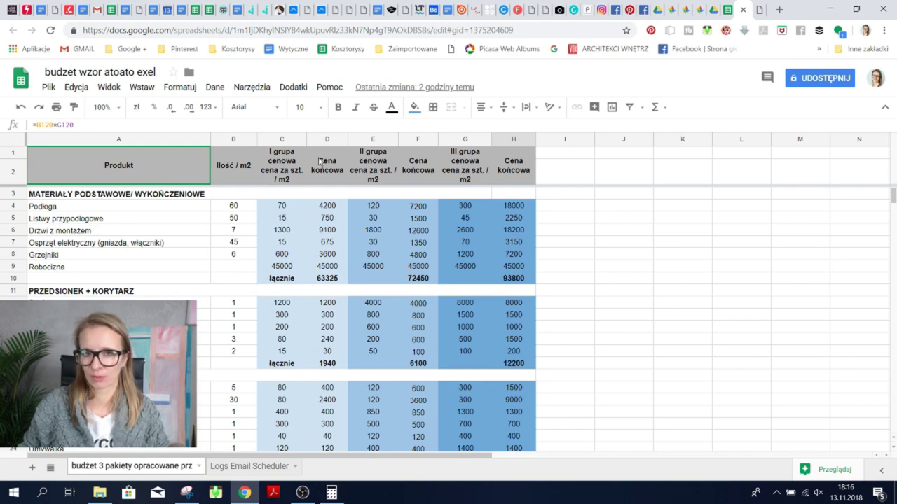
pyautogui.click(727, 12)
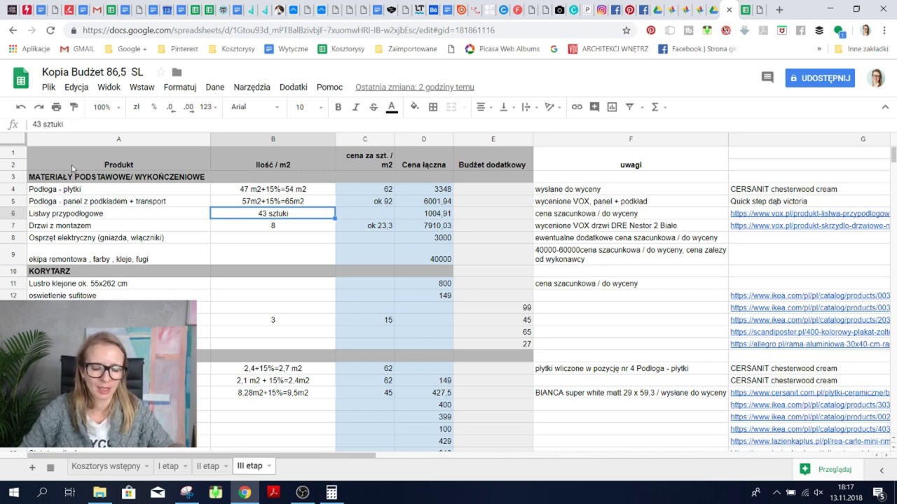
pyautogui.scroll(-2, 49, 181)
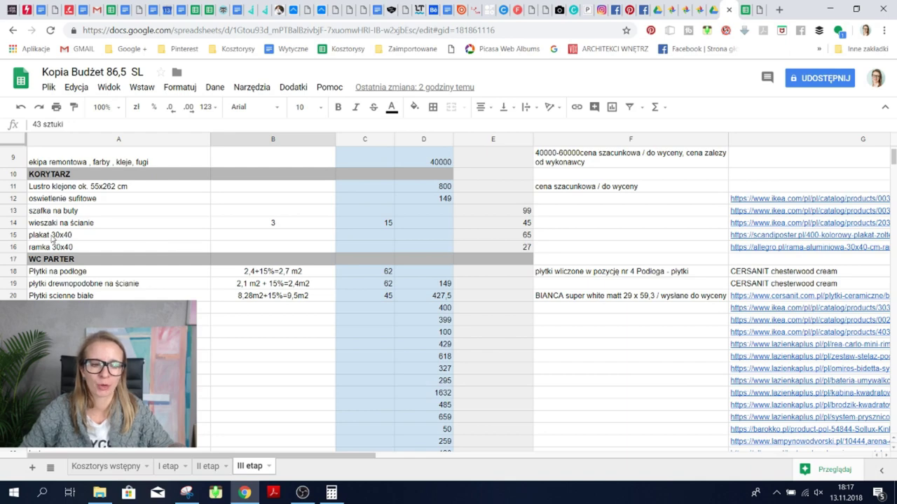
pyautogui.scroll(-5, 101, 265)
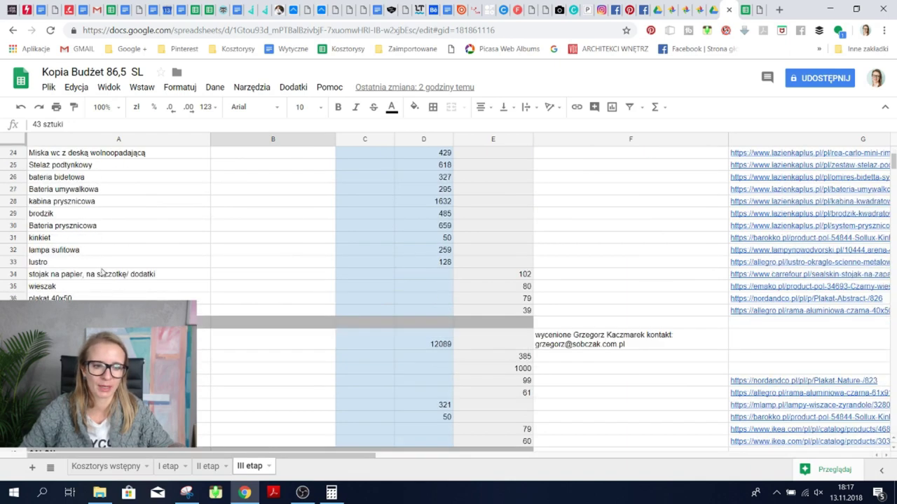
pyautogui.scroll(-4, 455, 287)
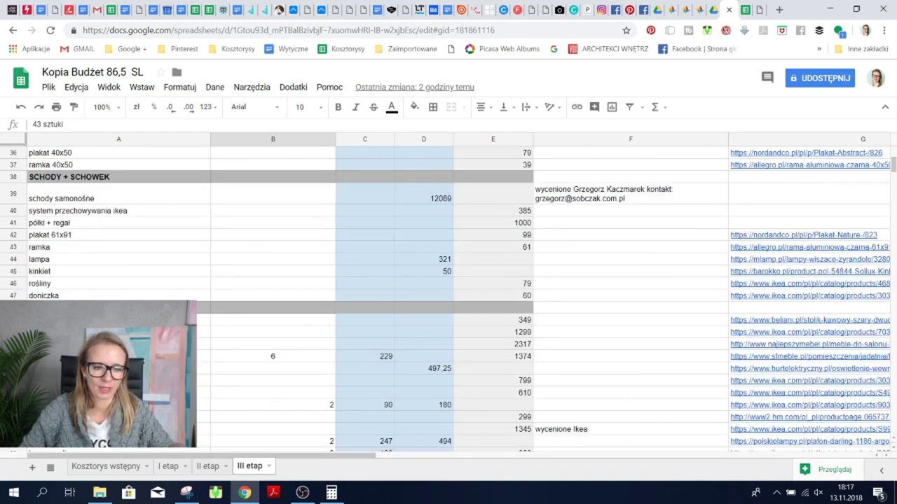
# Step: Review the III etap sheet from SALON through ŁAZIENKA PIĘTRO, and inspect the Cena łączna total in the ŁĄCZNA KWOTA row
pyautogui.scroll(-12, 455, 287)
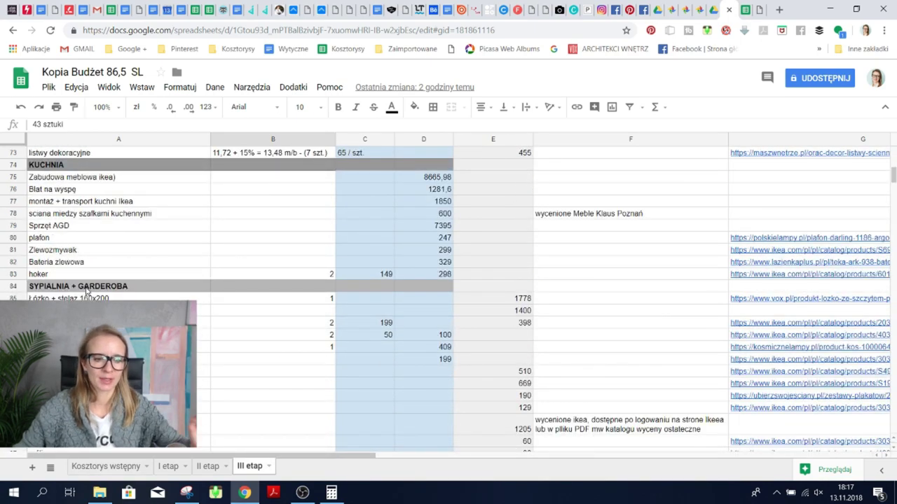
pyautogui.scroll(-4, 86, 290)
pyautogui.scroll(-5, 86, 290)
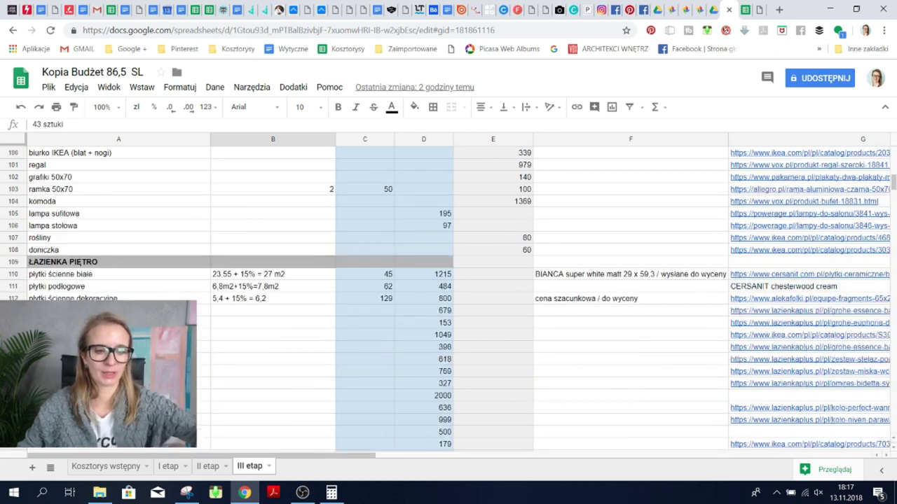
pyautogui.scroll(-3, 102, 282)
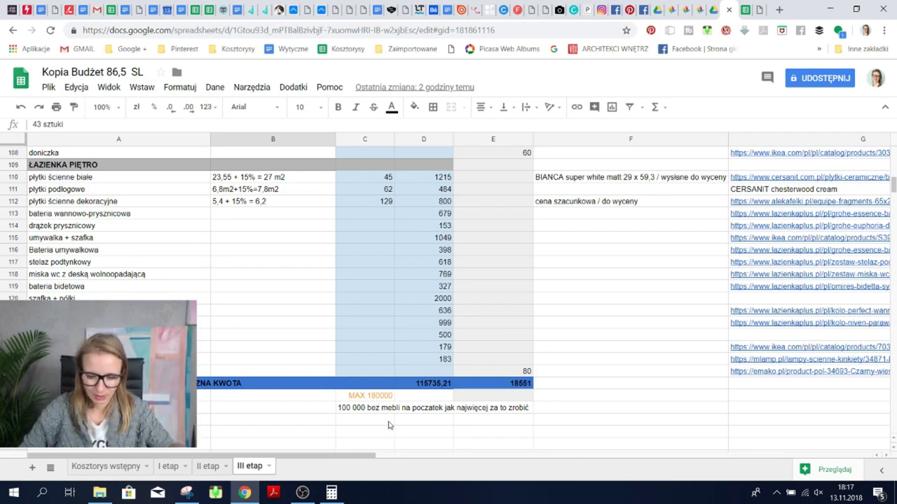
pyautogui.click(426, 383)
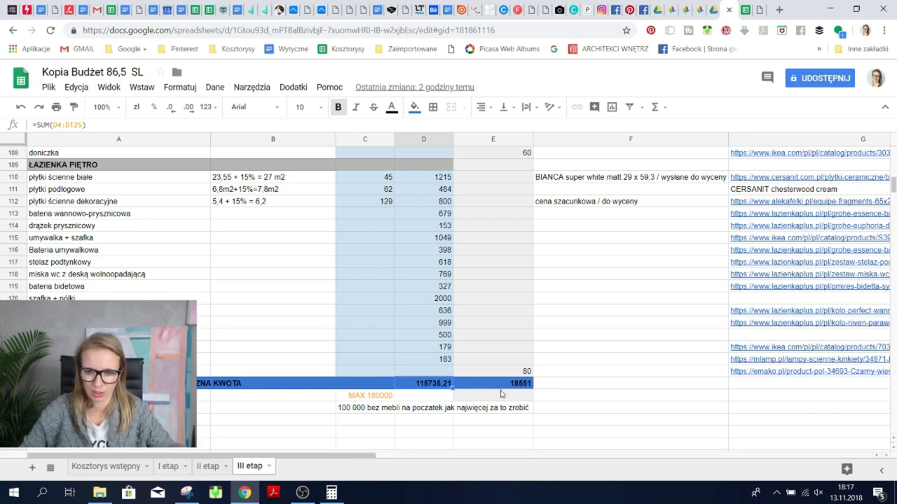
# Step: Review III etap again from the basic materials down to ŁĄCZNA KWOTA, and view the options for that total row
pyautogui.scroll(4, 501, 396)
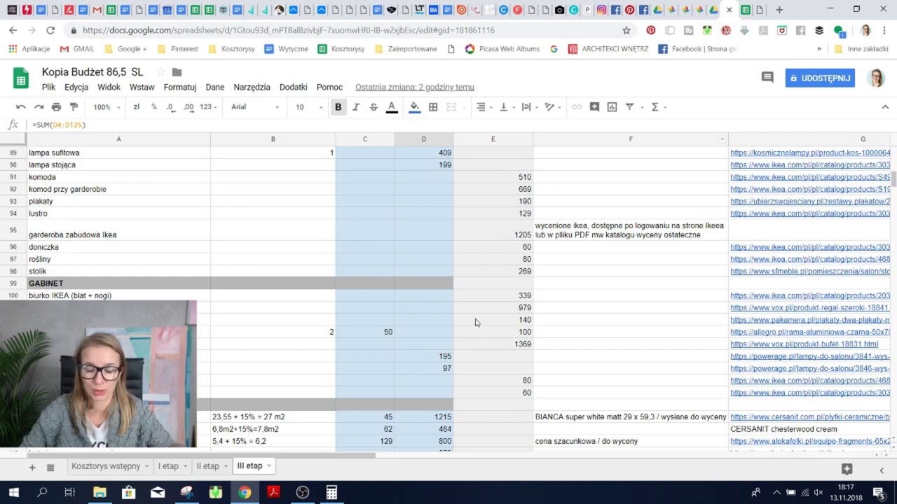
pyautogui.scroll(10, 516, 314)
pyautogui.scroll(8, 513, 311)
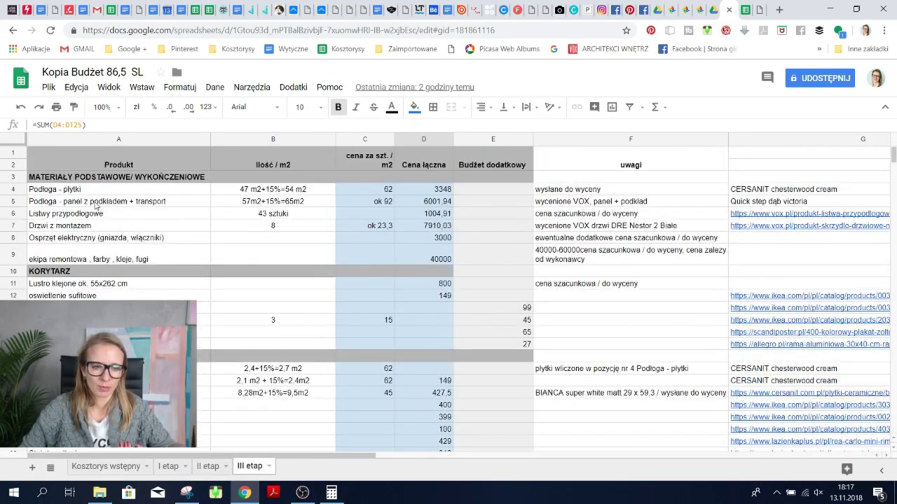
pyautogui.scroll(-1, 155, 227)
pyautogui.scroll(-20, 209, 273)
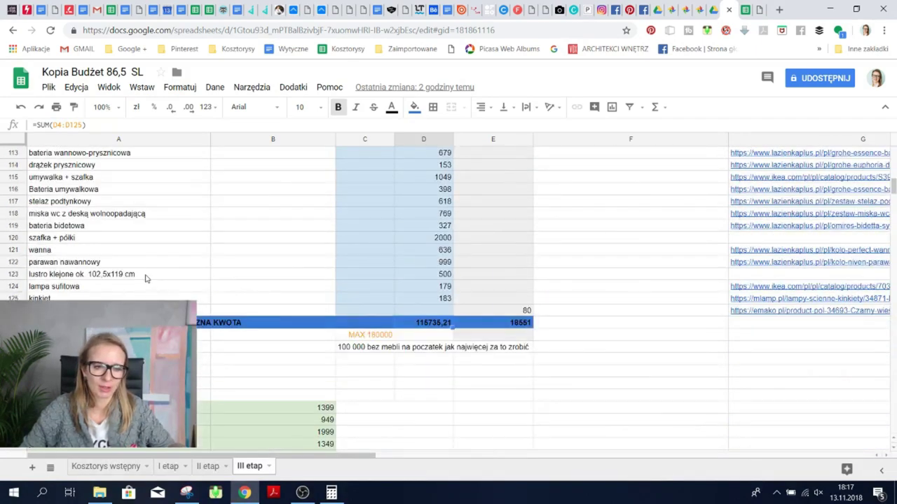
pyautogui.scroll(3, 146, 279)
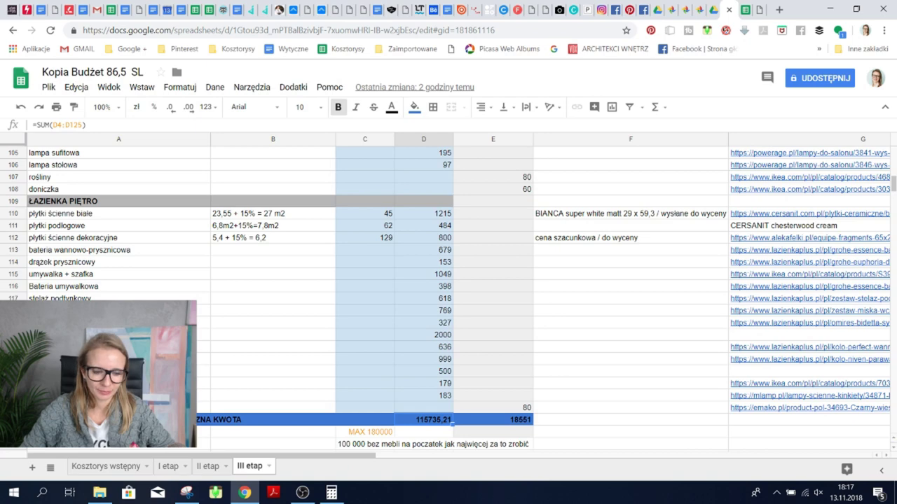
pyautogui.click(12, 419)
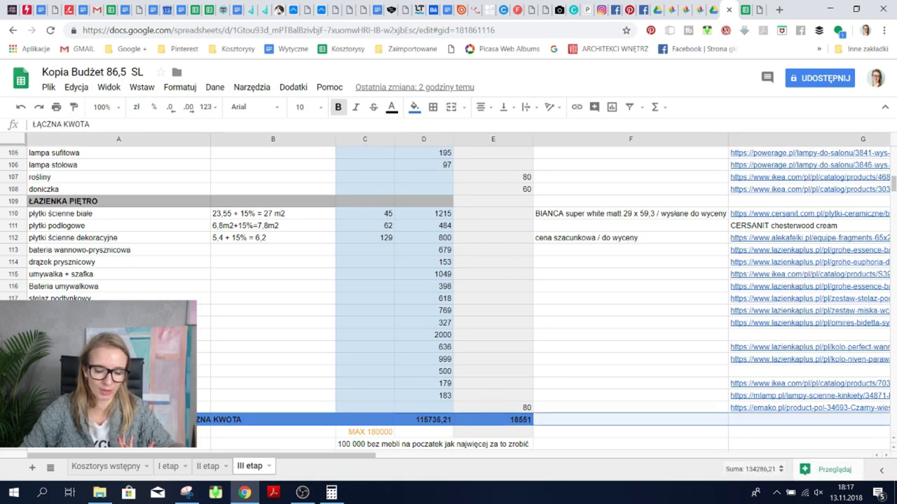
pyautogui.rightClick(16, 419)
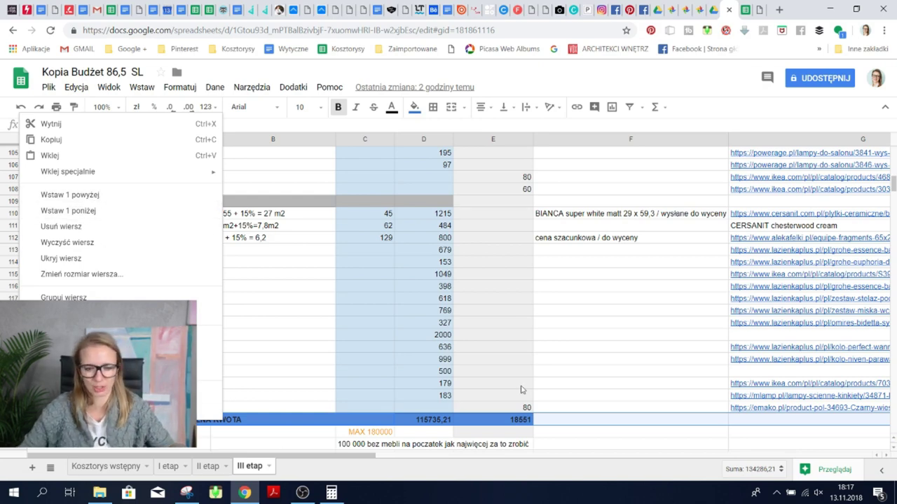
pyautogui.click(554, 407)
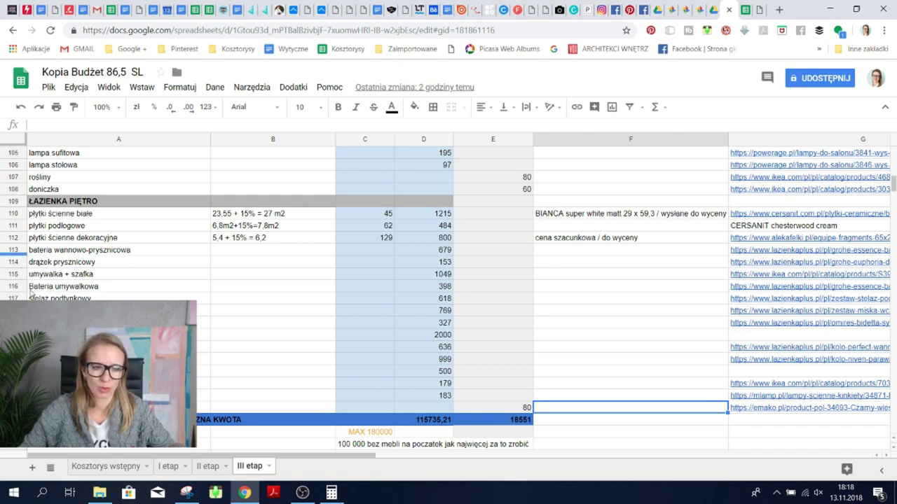
# Step: Look back through SALON and KUCHNIA, highlight the SYPIALNIA + GARDEROBA block, and point out the unit price of lampy przy łóżku
pyautogui.scroll(7, 353, 425)
pyautogui.scroll(7, 456, 294)
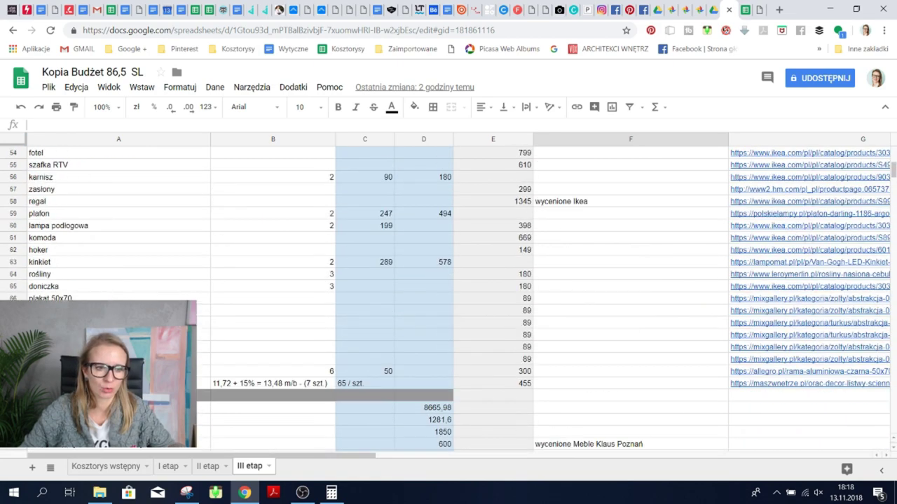
pyautogui.scroll(-9, 100, 284)
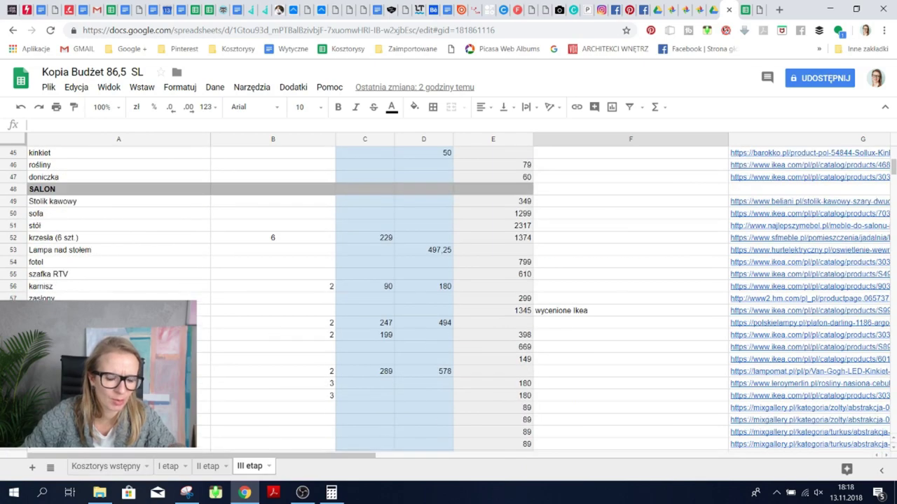
pyautogui.scroll(-2, 100, 284)
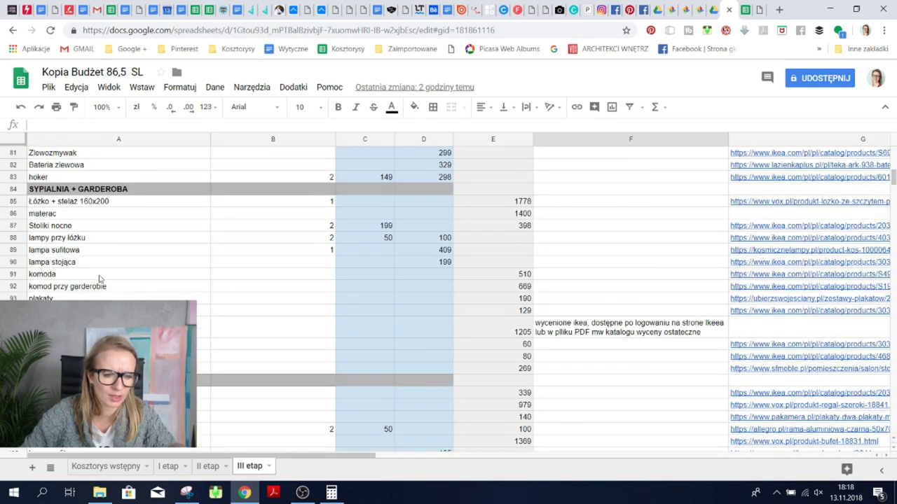
pyautogui.click(35, 189)
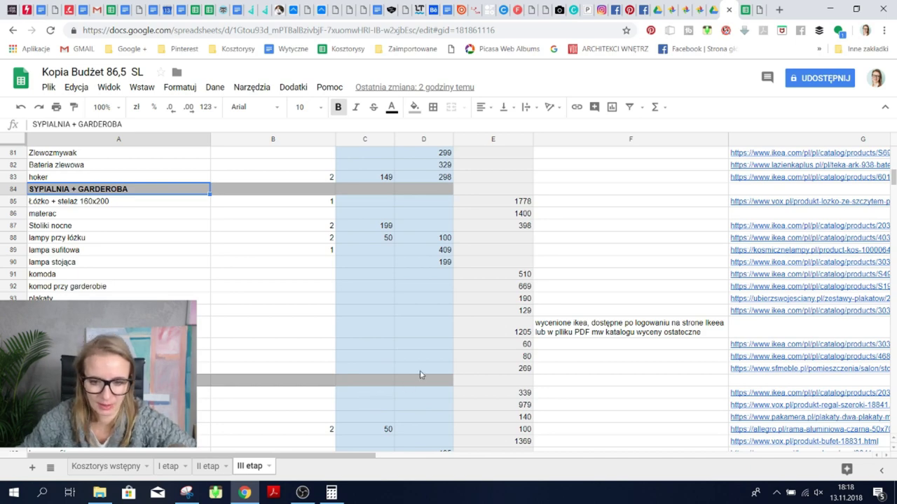
pyautogui.keyDown('shift'); pyautogui.click(421, 375); pyautogui.keyUp('shift')
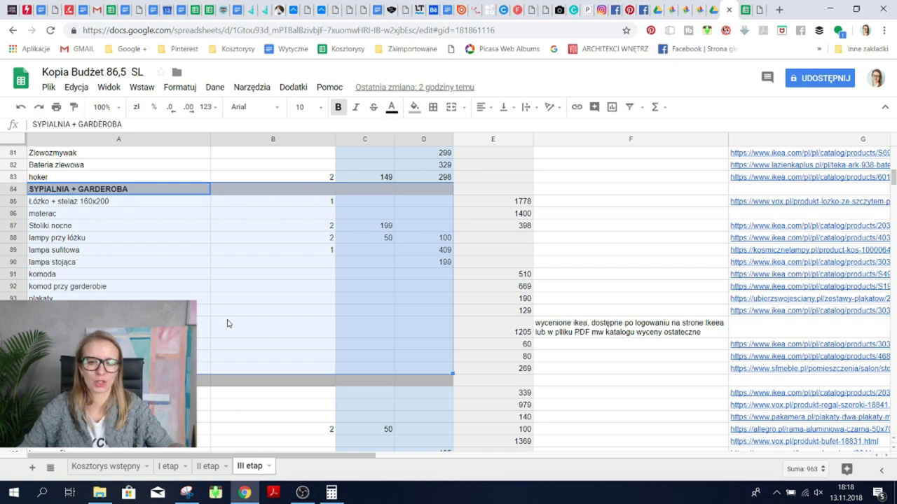
pyautogui.click(365, 238)
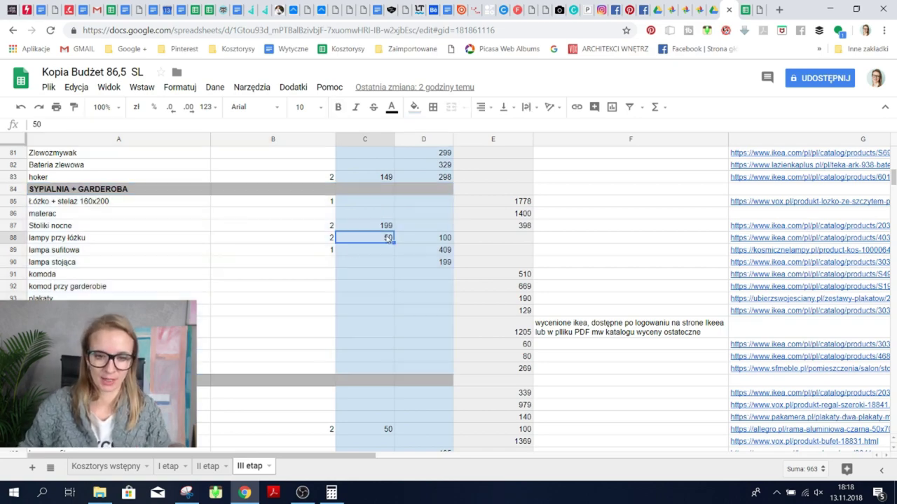
# Step: Go through the MATERIAŁY PODSTAWOWE/ WYKOŃCZENIOWE items from Podłoga - płytki to ekipa remontowa, farby, kleje, fugi
pyautogui.scroll(20, 175, 246)
pyautogui.scroll(-1, 161, 227)
pyautogui.scroll(1, 77, 214)
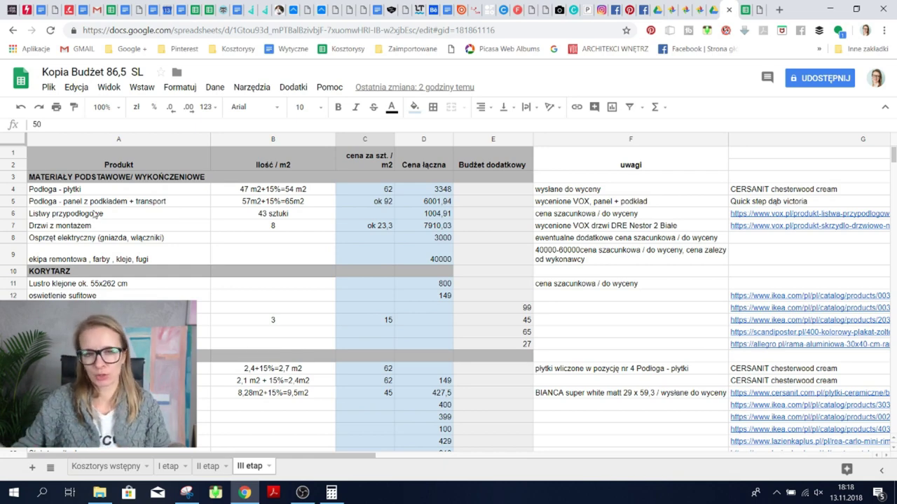
pyautogui.click(58, 192)
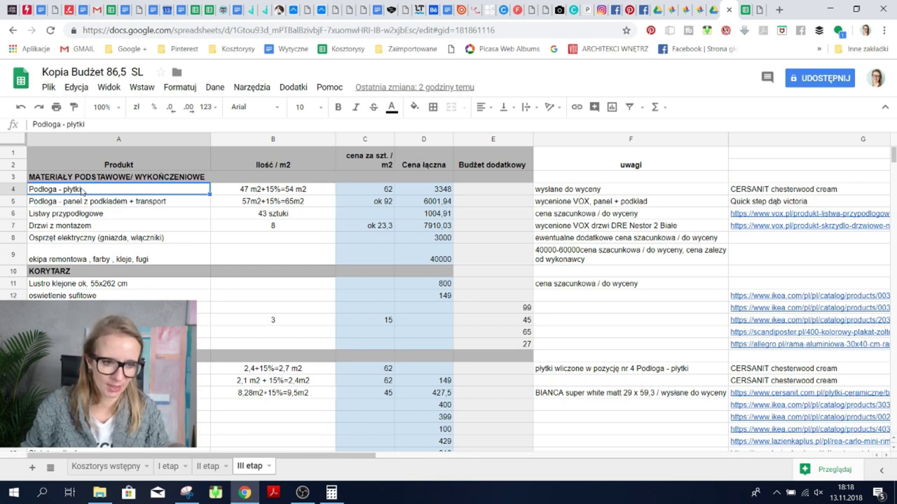
pyautogui.click(83, 205)
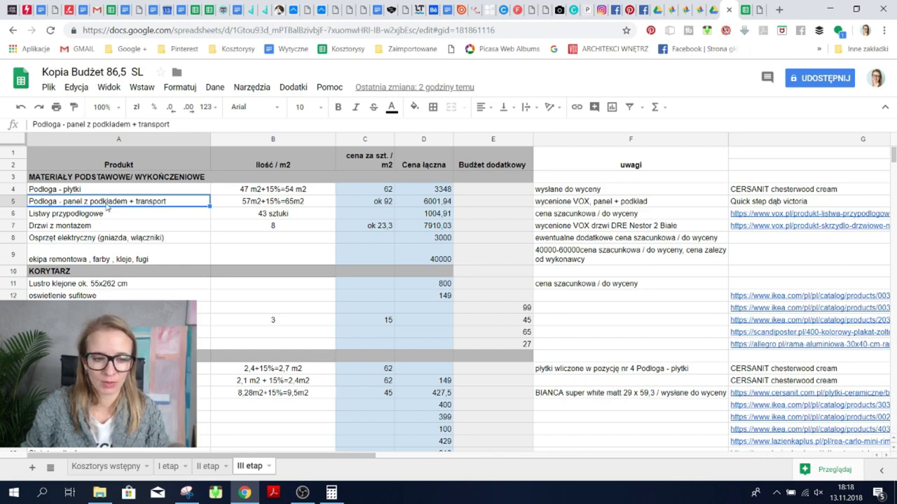
pyautogui.click(81, 217)
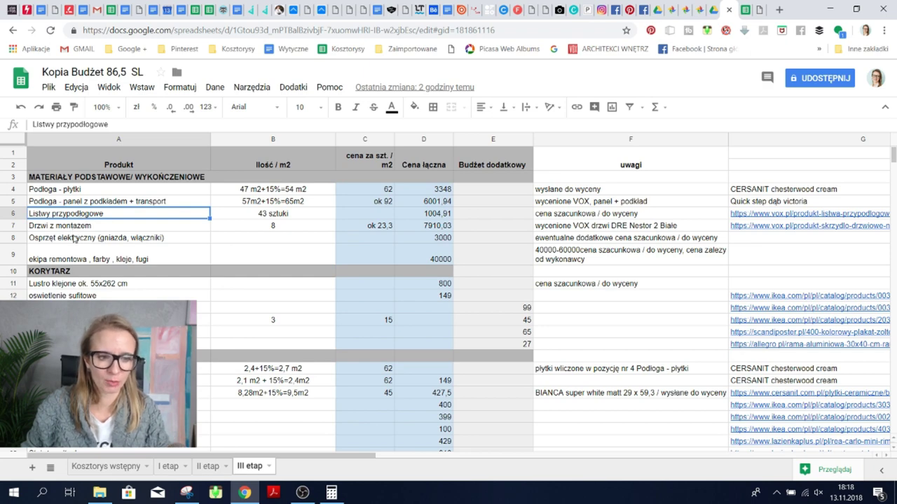
pyautogui.click(74, 242)
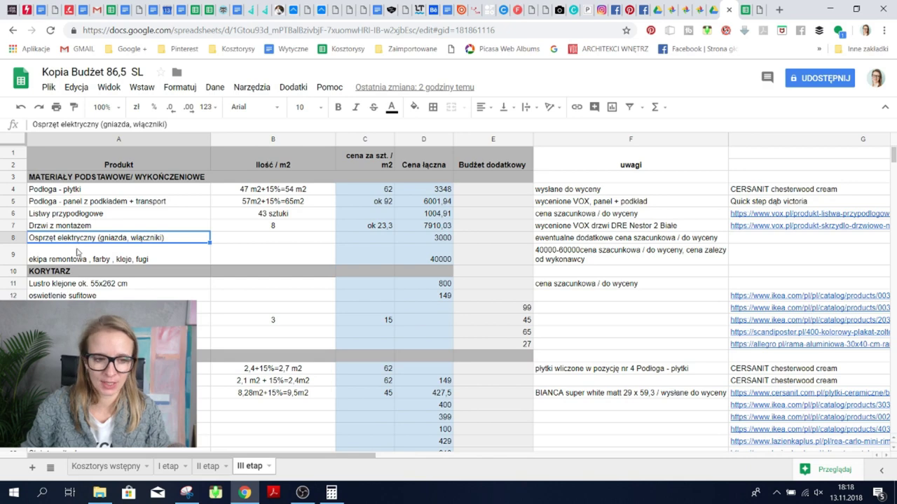
pyautogui.click(75, 261)
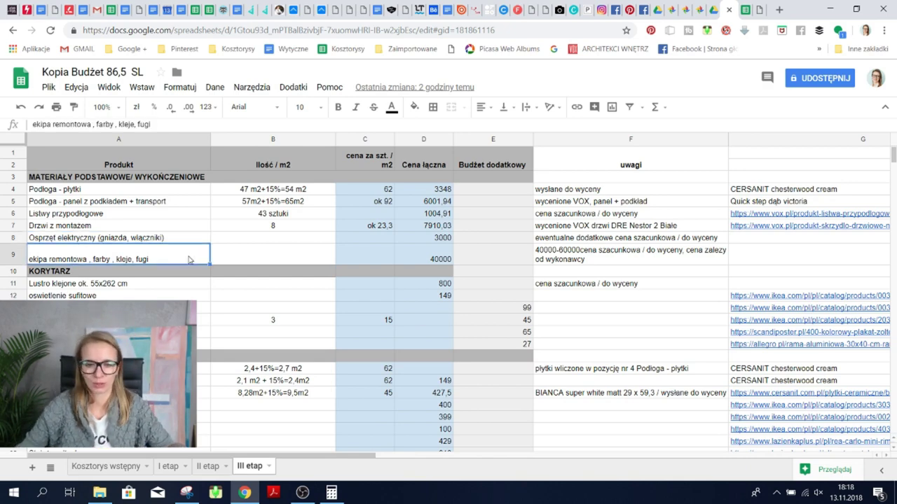
# Step: Go through the KORYTARZ items from Lustro klejone and oswietlenie sufitowe to wieszaki na ścianie, plakat 30x40 and ramka 30x40
pyautogui.scroll(-2, 186, 255)
pyautogui.press('Down')
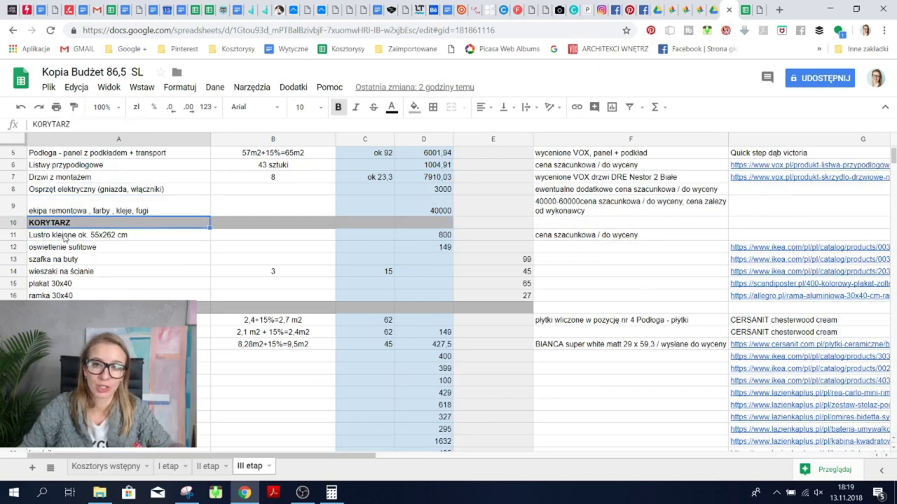
pyautogui.click(64, 238)
pyautogui.click(64, 251)
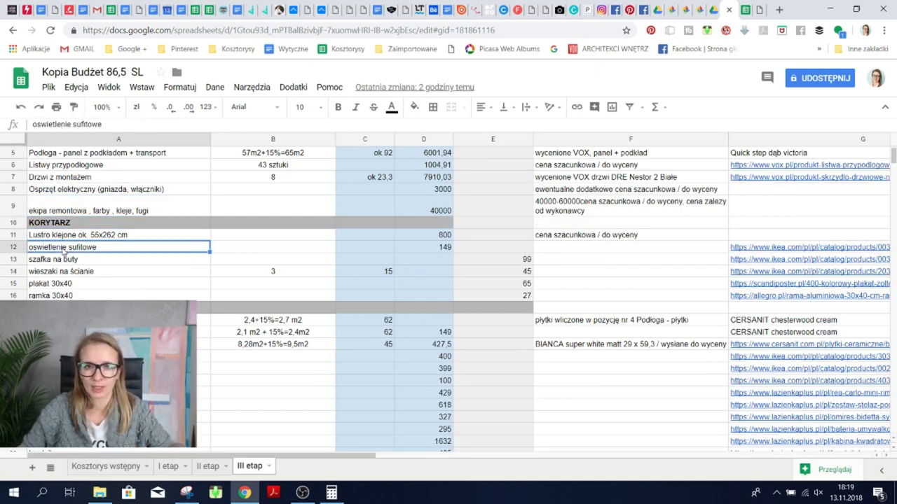
pyautogui.click(61, 272)
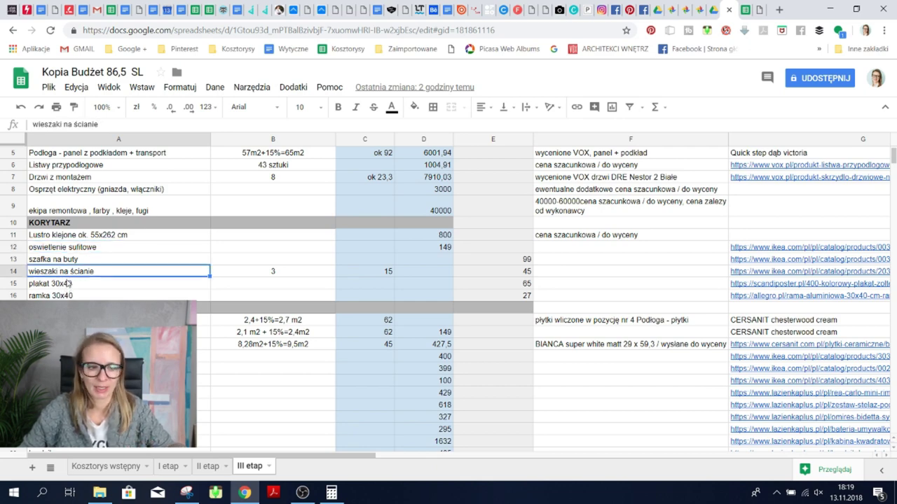
pyautogui.click(68, 284)
pyautogui.click(70, 295)
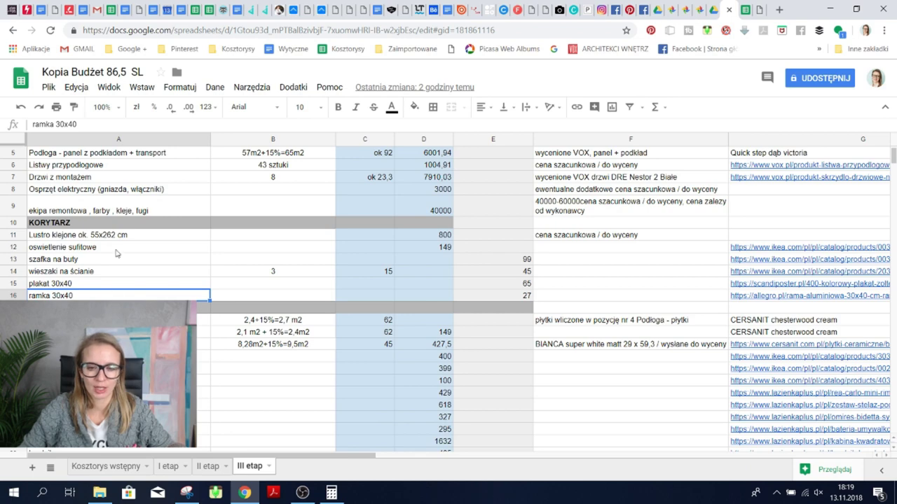
# Step: Point out the three WC PARTER tile items in III etap: floor tiles, wood-look wall tiles and white wall tiles
pyautogui.scroll(-3, 95, 279)
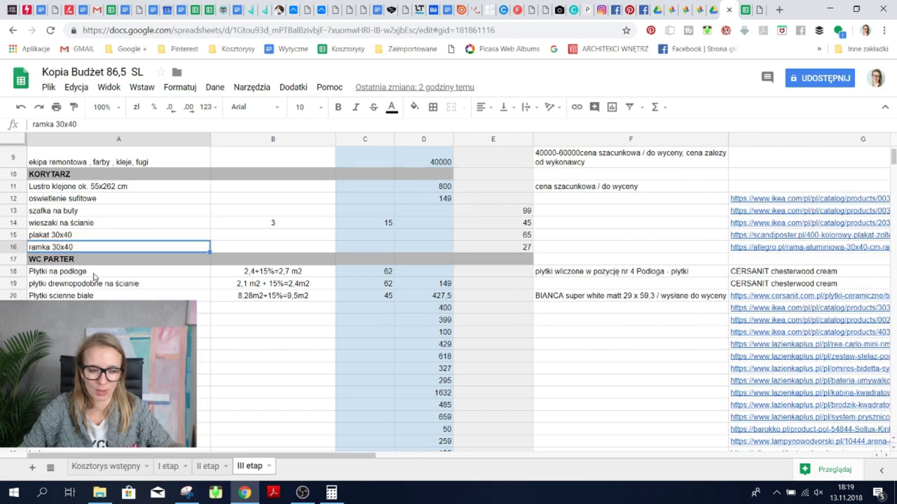
pyautogui.click(64, 213)
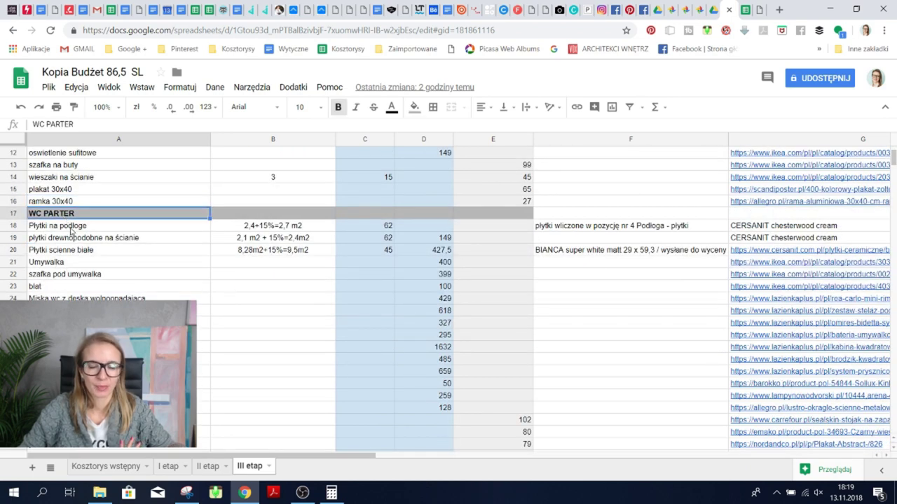
pyautogui.click(71, 228)
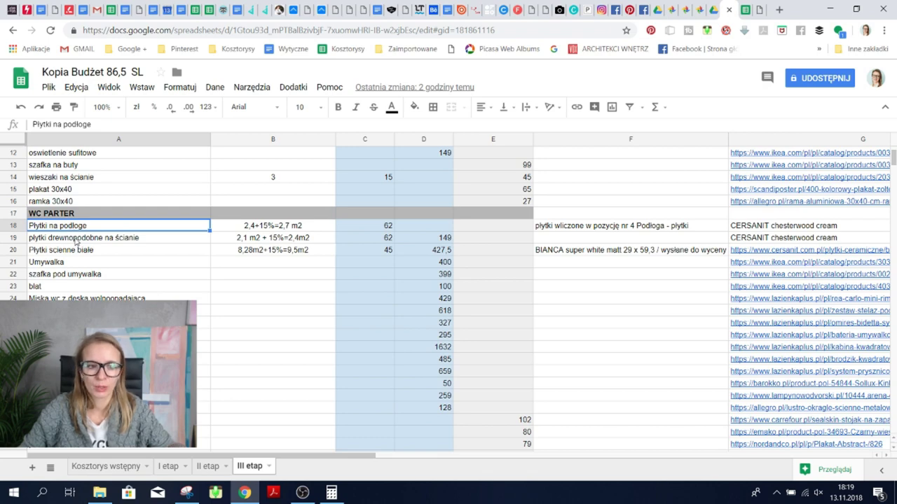
pyautogui.click(76, 239)
pyautogui.click(79, 253)
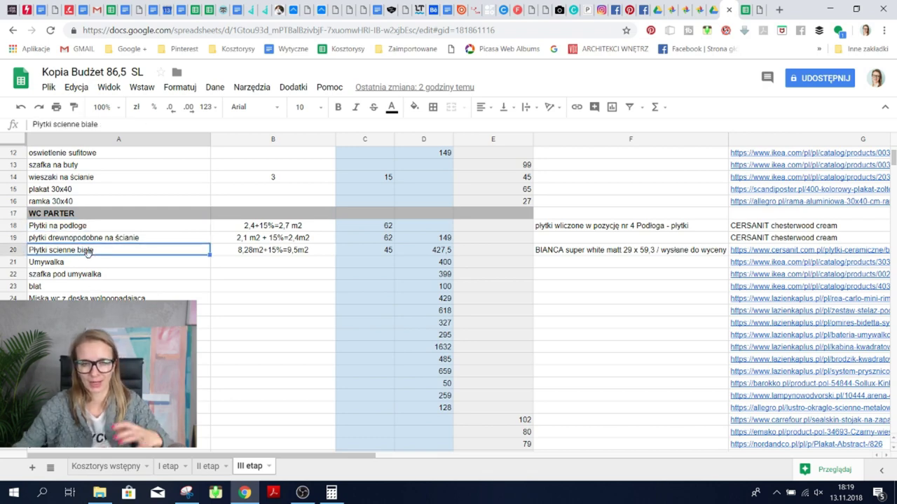
# Step: Check the WC PARTER floor and wall tile items in the Kosztorys wstępny sheet, and view the rzut z gory pietro.JPG floor plan in Google Drive
pyautogui.click(107, 468)
pyautogui.scroll(-2, 196, 319)
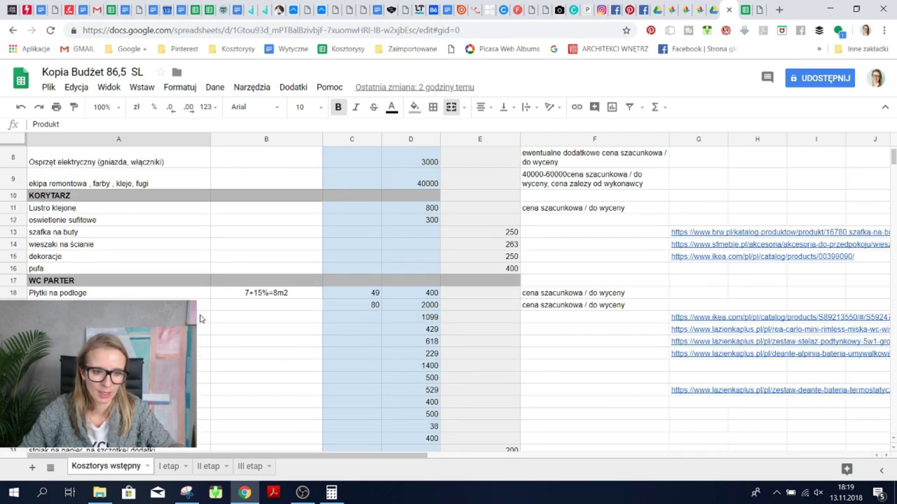
pyautogui.click(83, 295)
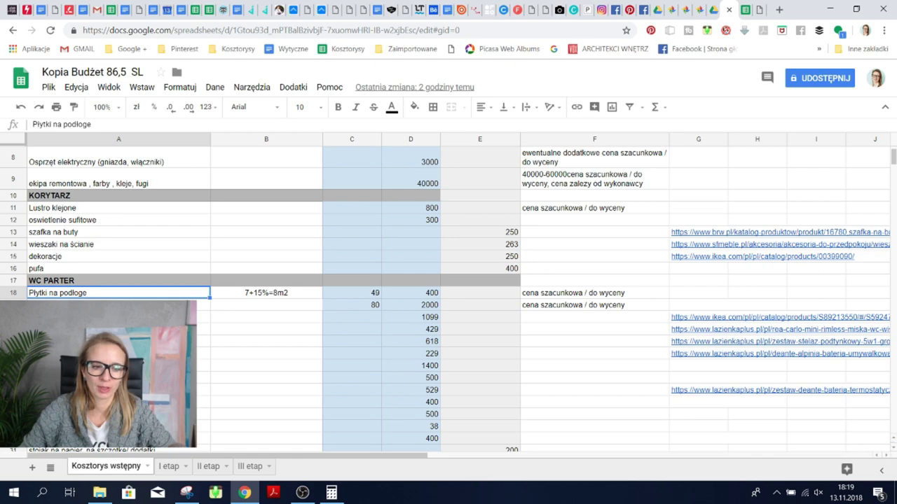
pyautogui.click(83, 305)
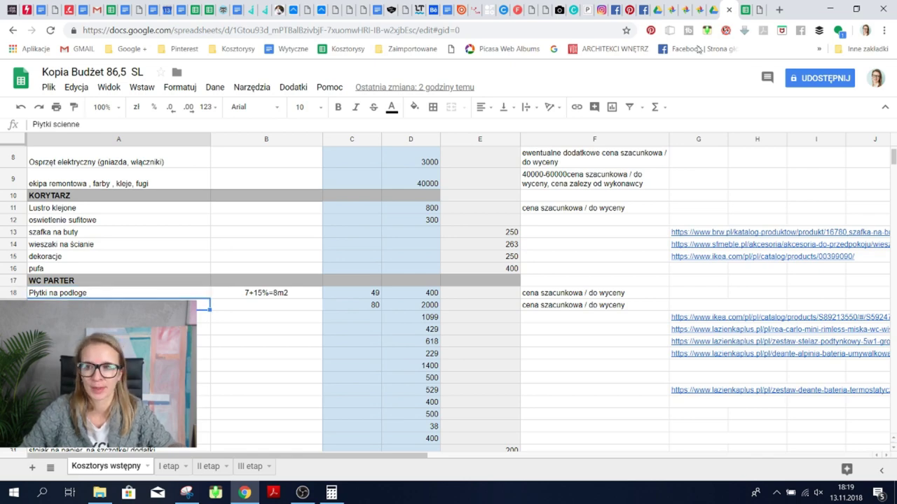
pyautogui.click(712, 13)
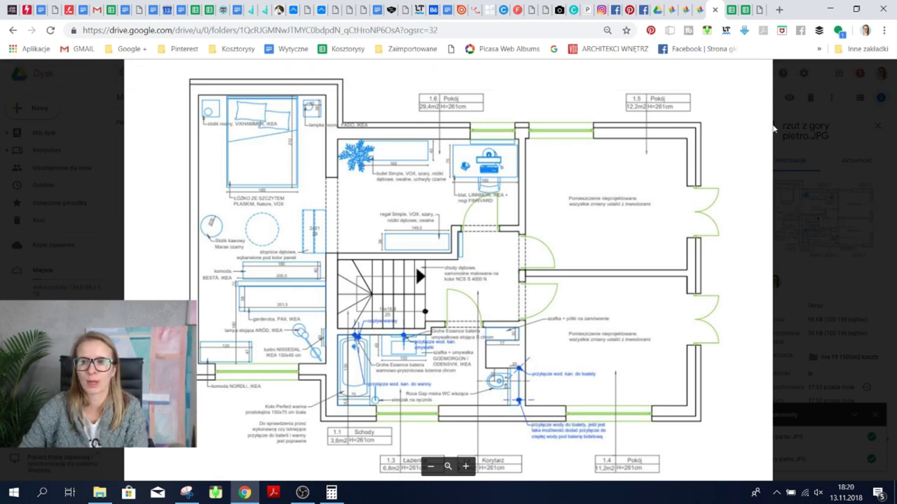
# Step: Return to the Kosztorys wstępny sheet and go through the WC PARTER floor tiles' quantity, unit price and total price
pyautogui.click(731, 10)
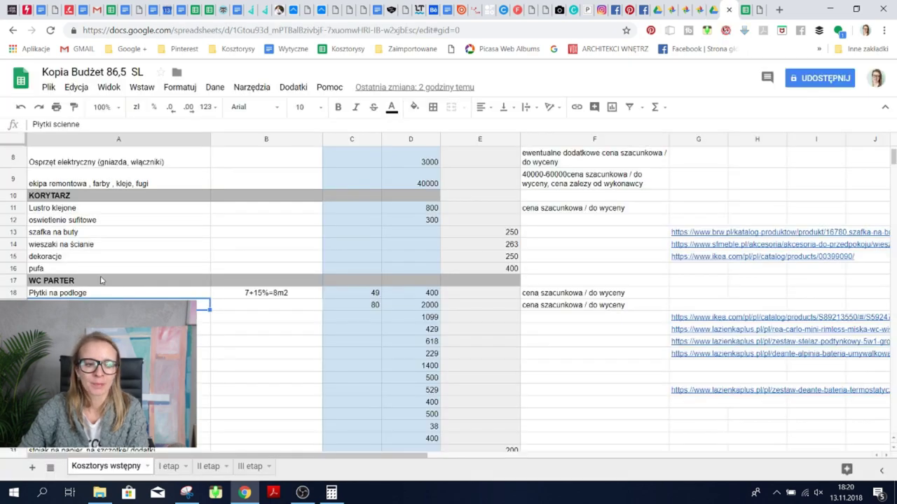
pyautogui.scroll(-1, 104, 281)
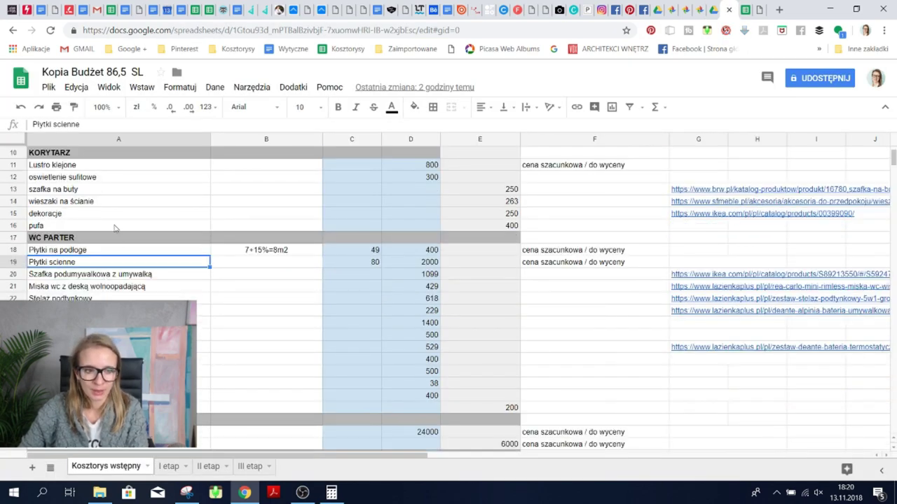
pyautogui.click(95, 251)
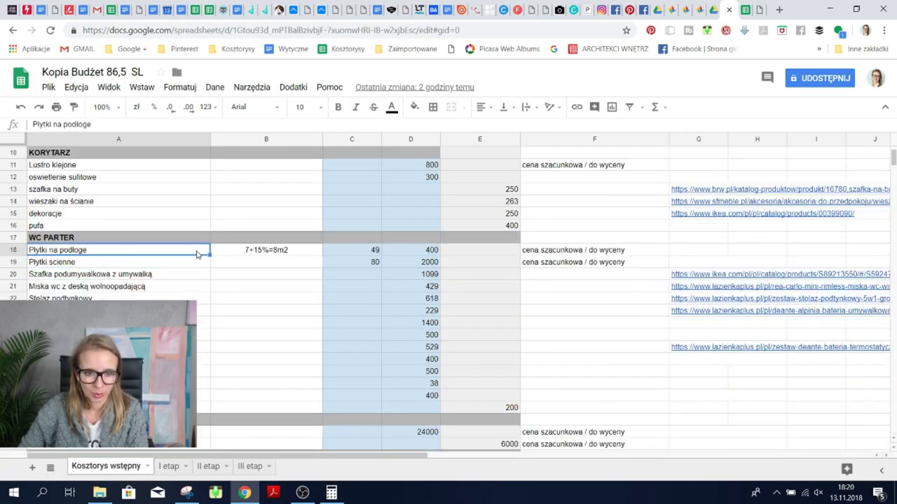
pyautogui.click(246, 255)
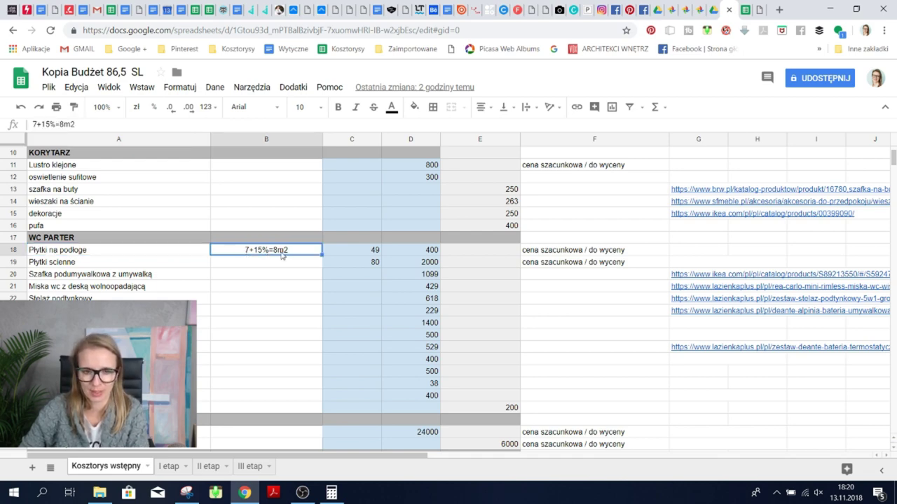
pyautogui.click(376, 252)
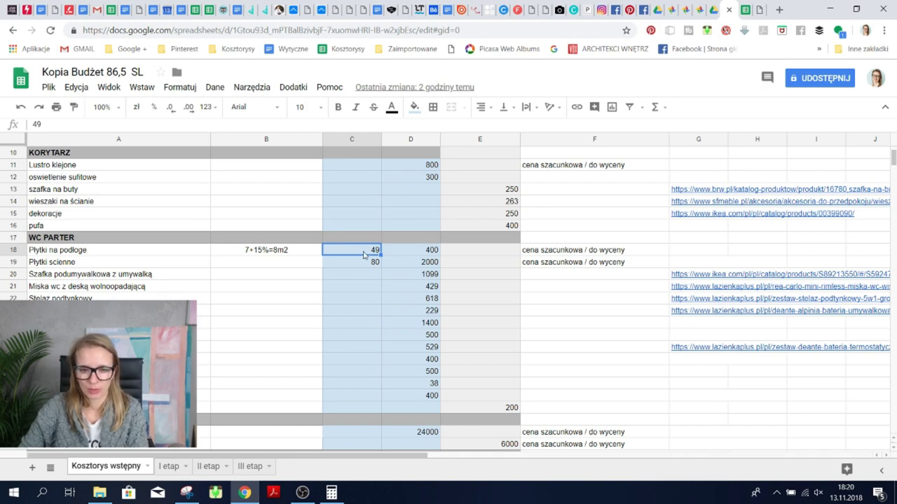
pyautogui.click(434, 252)
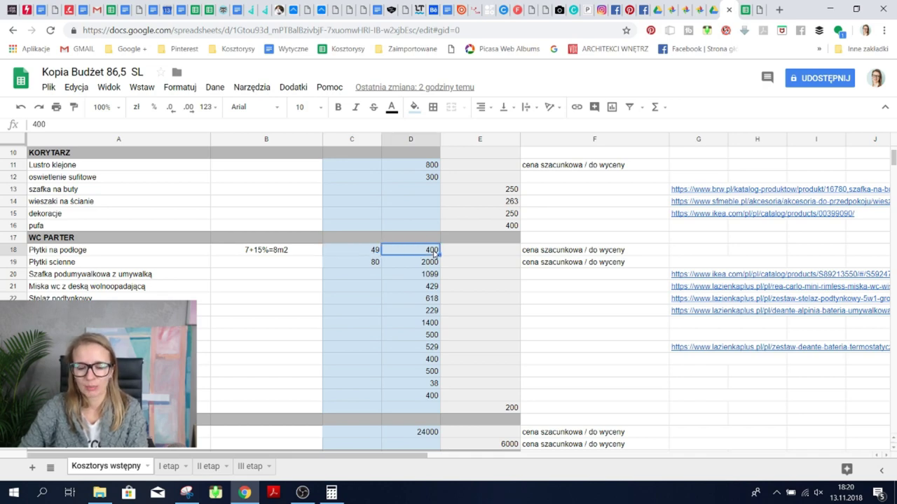
pyautogui.click(278, 252)
pyautogui.click(366, 253)
pyautogui.click(435, 252)
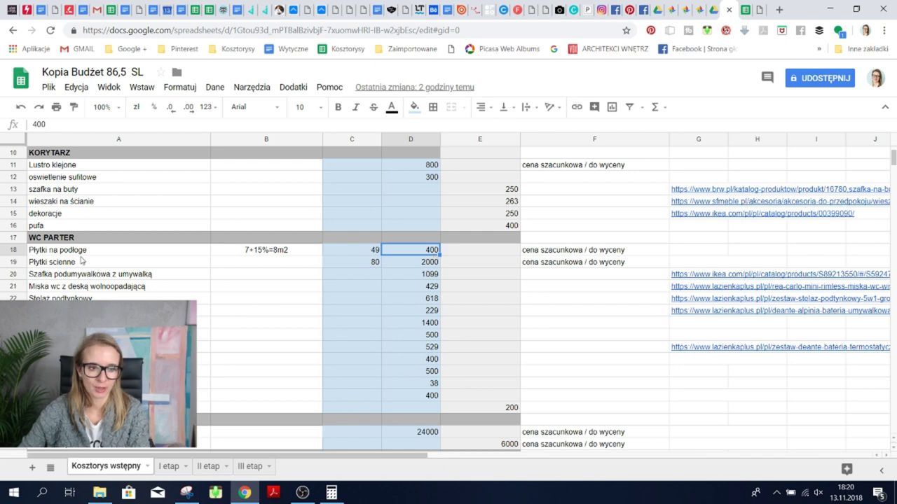
# Step: Compare the preliminary WC PARTER wall tile item with the white and wood-look wall tile quantities in III etap
pyautogui.click(55, 264)
pyautogui.scroll(-2, 61, 275)
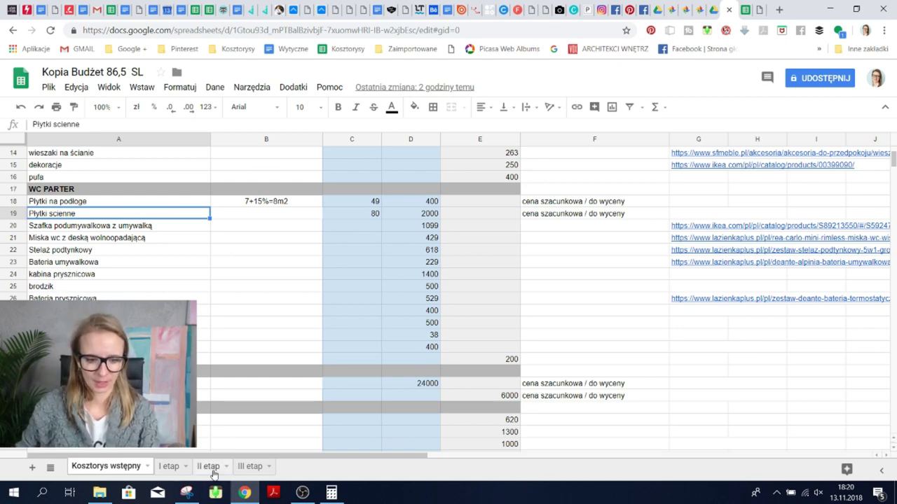
pyautogui.click(254, 466)
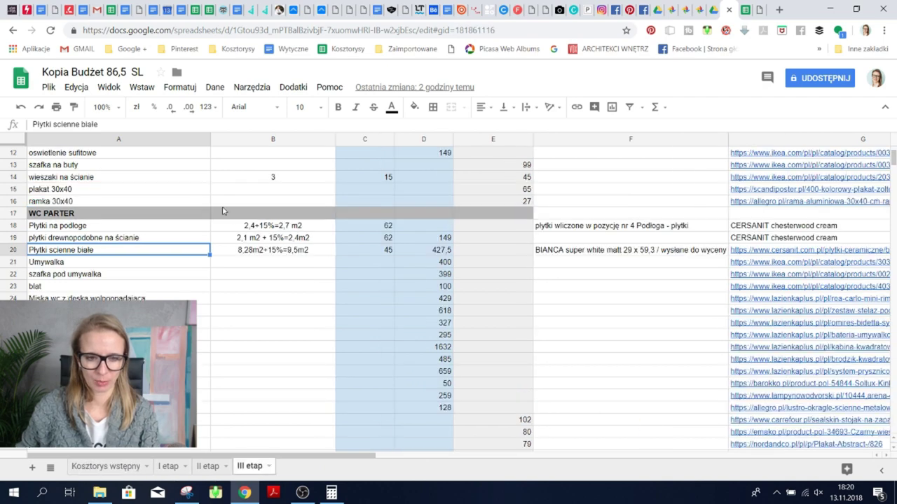
pyautogui.click(253, 252)
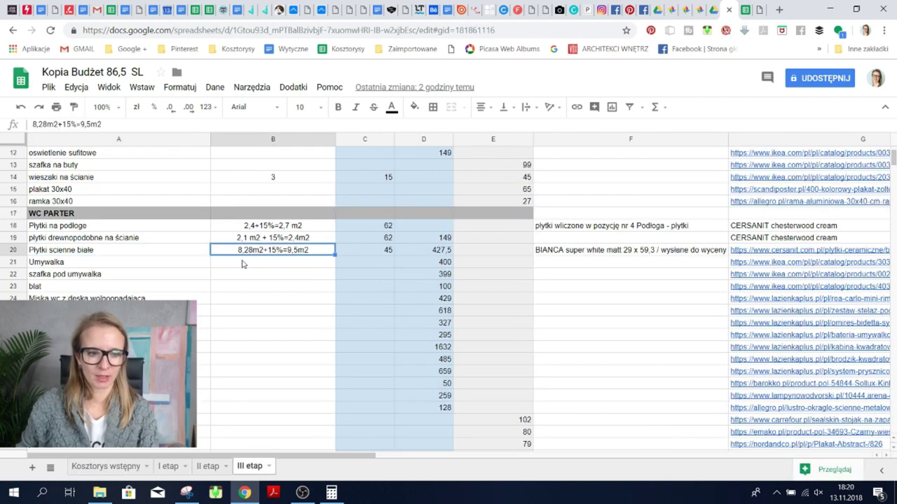
pyautogui.click(292, 240)
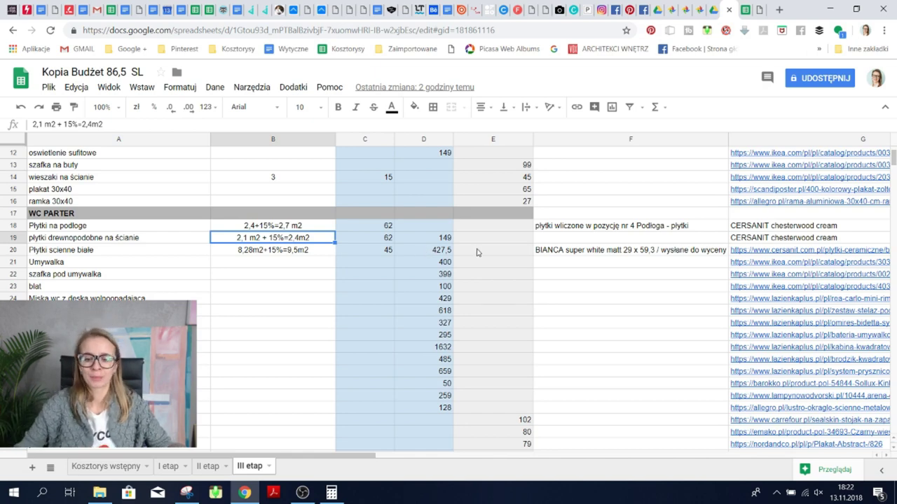
# Step: Contrast Cena łączna with Budżet dodatkowy in III etap, going through the KORYTARZ extra-budget prices from szafka na buty to ramka 30x40
pyautogui.scroll(3, 482, 192)
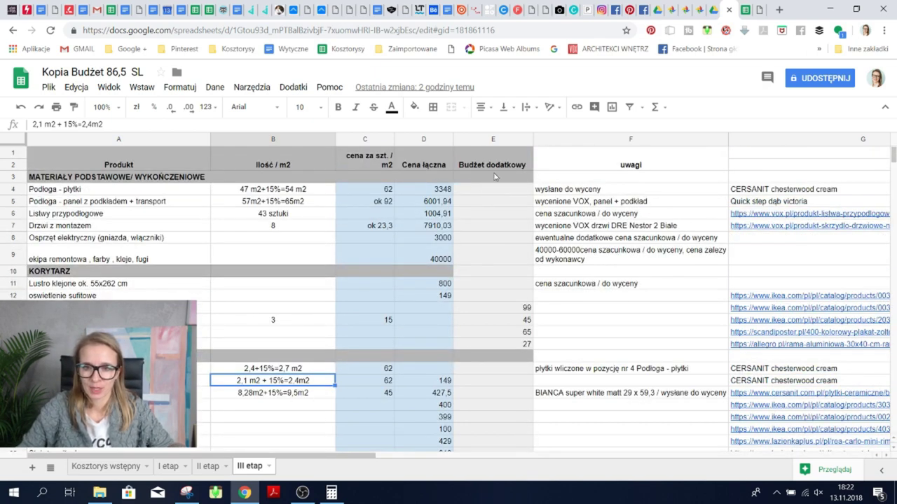
pyautogui.click(429, 214)
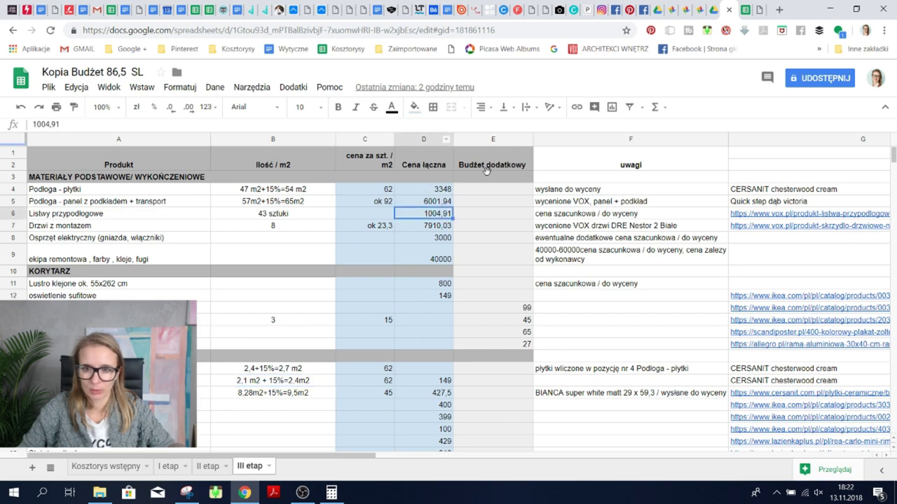
pyautogui.scroll(-3, 498, 178)
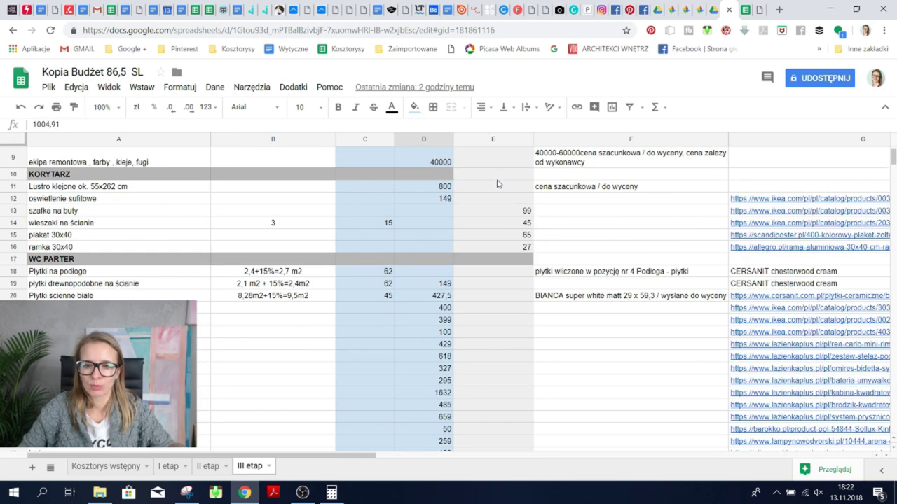
pyautogui.click(488, 214)
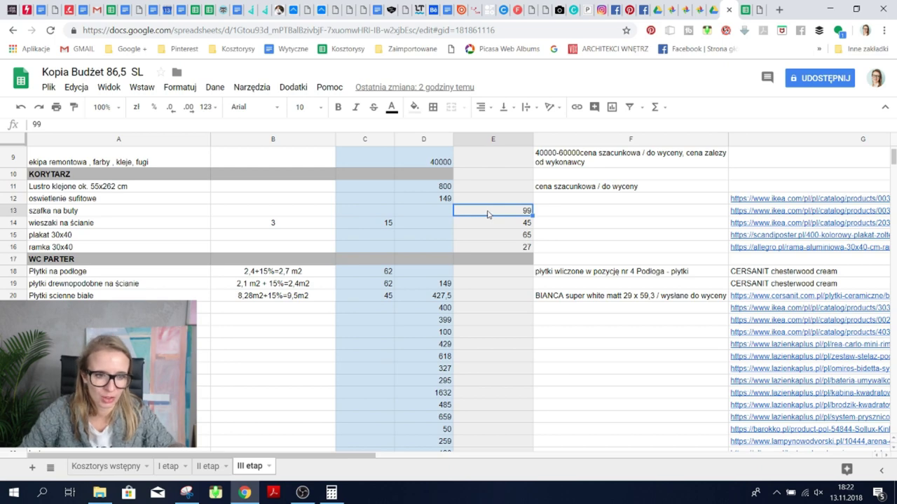
pyautogui.click(520, 225)
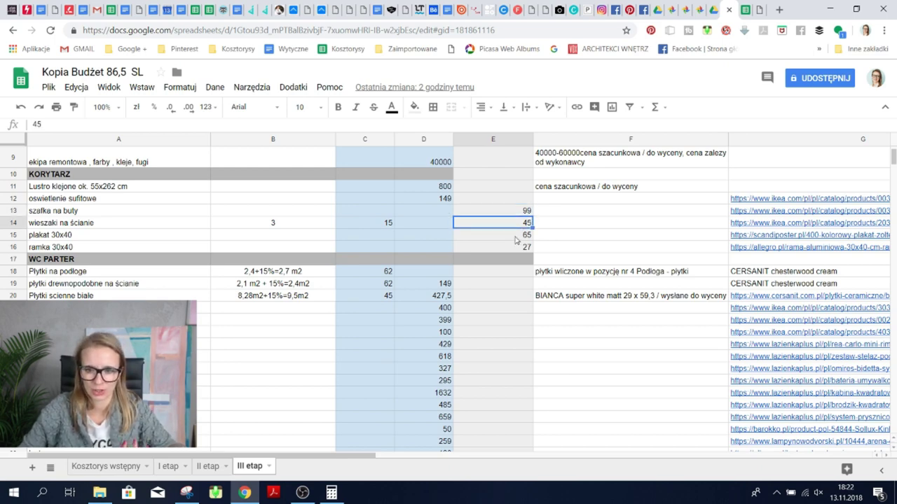
pyautogui.click(518, 236)
pyautogui.click(518, 248)
# Step: Check the extra-budget prices of the WC PARTER accessories, starting at stojak na papier, and the SCHODY + SCHOWEK items
pyautogui.scroll(-1, 514, 249)
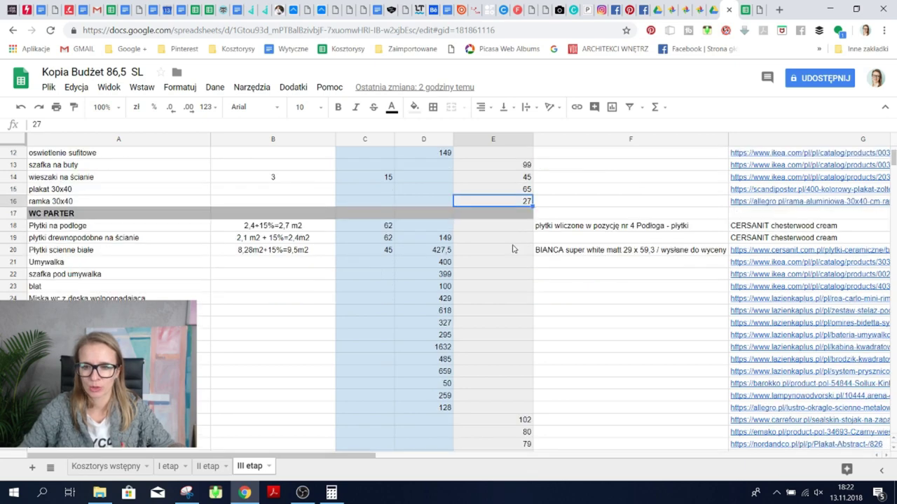
pyautogui.scroll(-4, 514, 249)
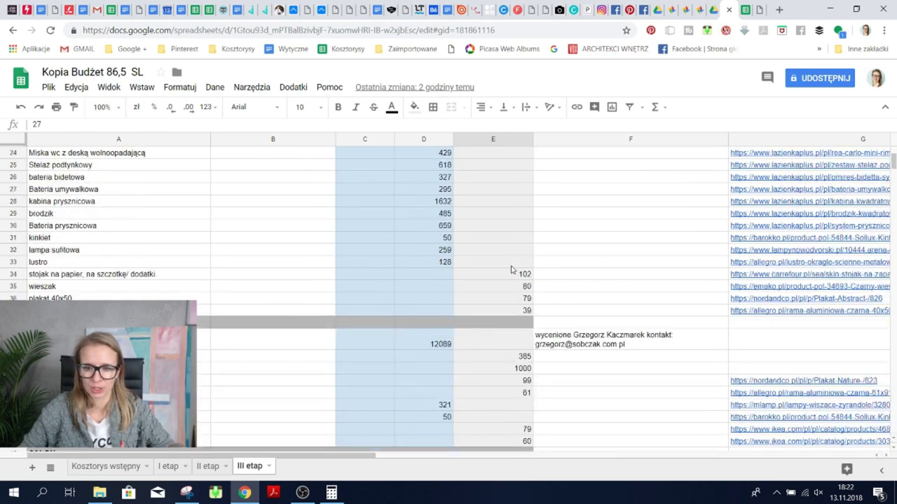
pyautogui.click(510, 277)
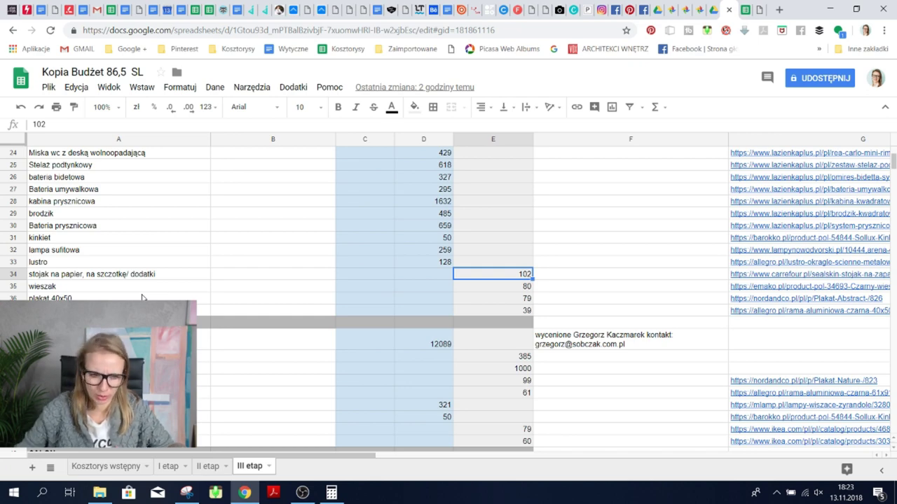
pyautogui.scroll(-3, 448, 294)
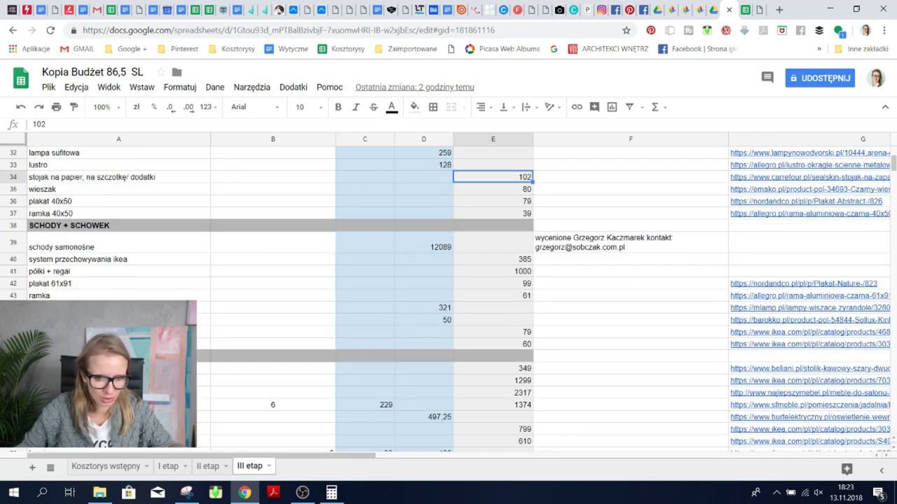
pyautogui.scroll(-2, 448, 295)
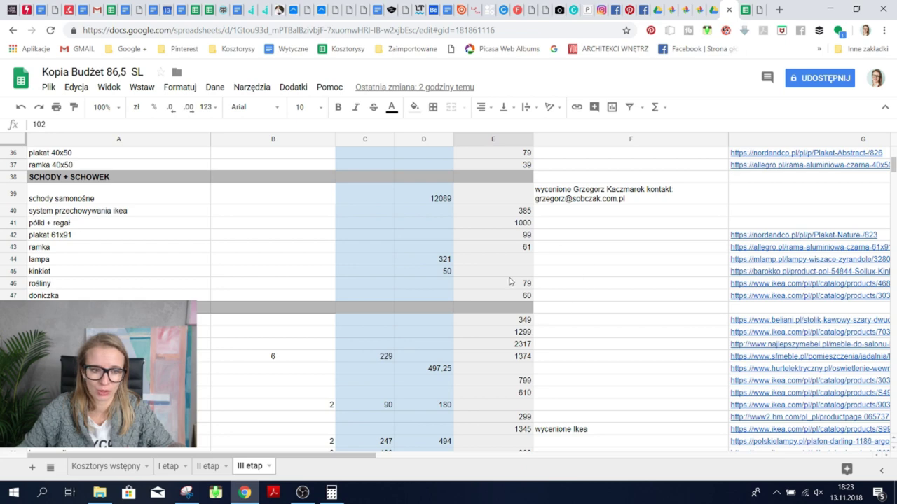
# Step: Look through the III etap items from SALON, starting at Stolik kawowy, to GABINET, and return to WC PARTER
pyautogui.scroll(-3, 509, 281)
pyautogui.click(63, 219)
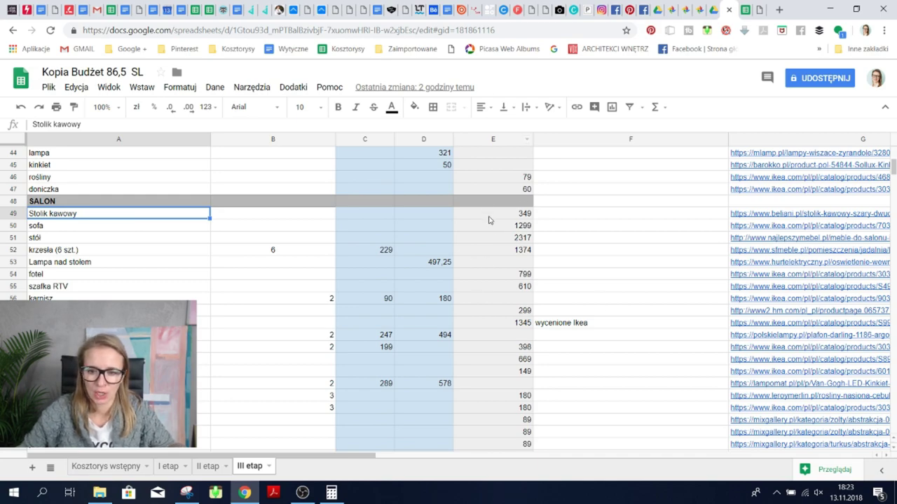
pyautogui.scroll(-5, 489, 231)
pyautogui.scroll(-5, 489, 232)
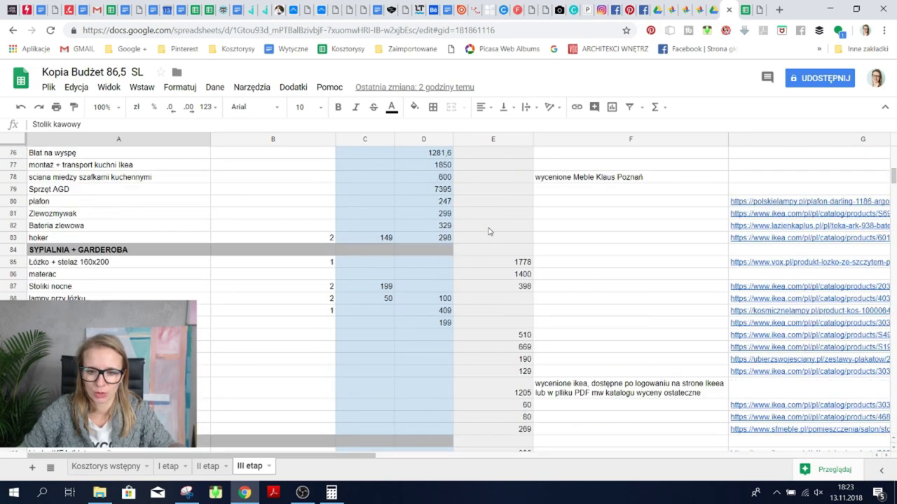
pyautogui.scroll(-4, 489, 232)
pyautogui.scroll(-9, 491, 231)
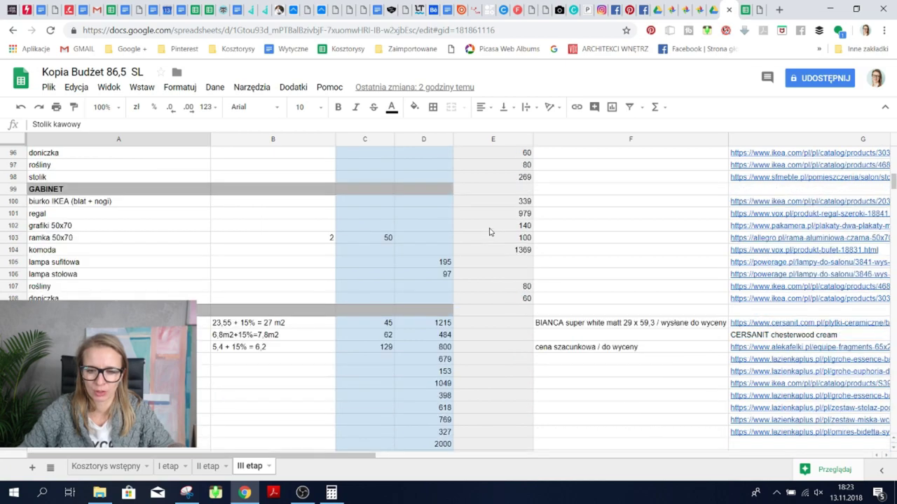
pyautogui.scroll(20, 500, 241)
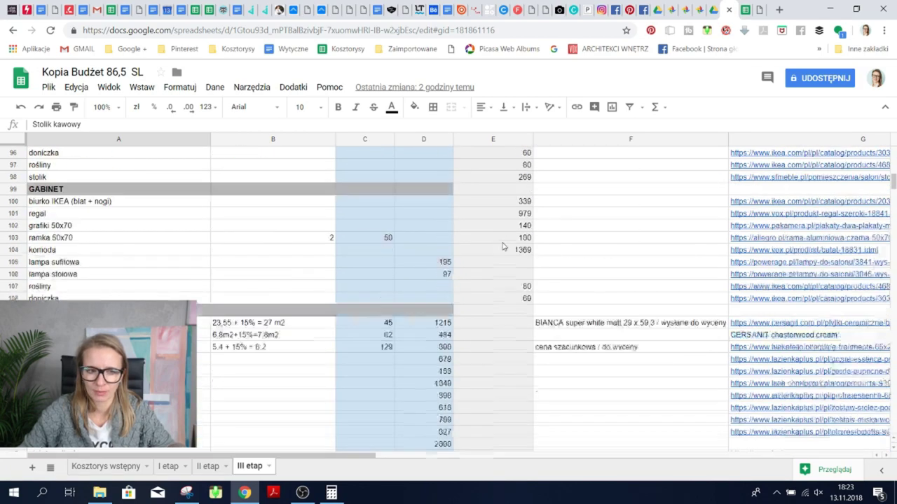
pyautogui.scroll(10, 179, 274)
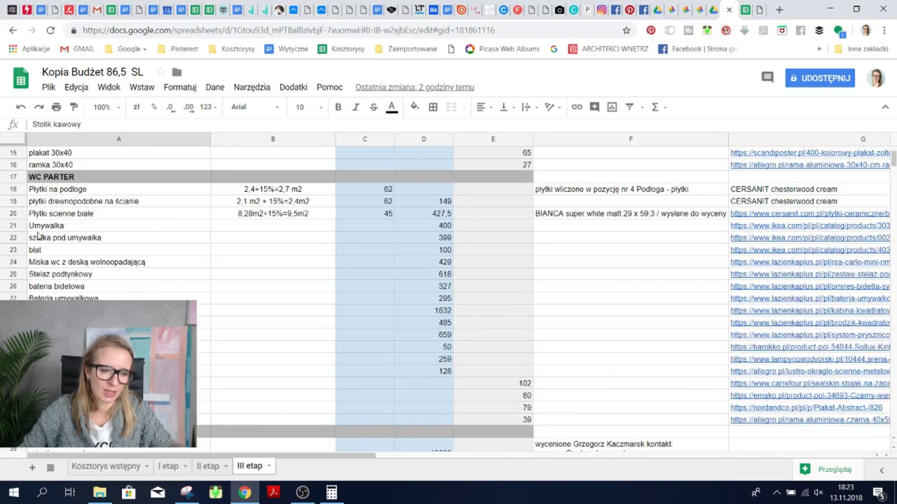
# Step: Look through the bathroom items in the budzet wzor atoato exel template and point out Wanna in the second bathroom list
pyautogui.hotkey('ctrl', 'Tab')
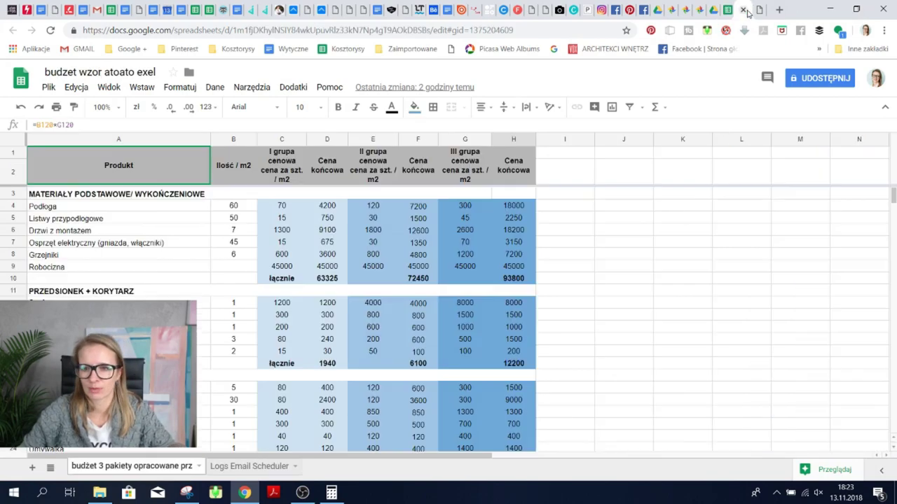
pyautogui.scroll(-2, 70, 286)
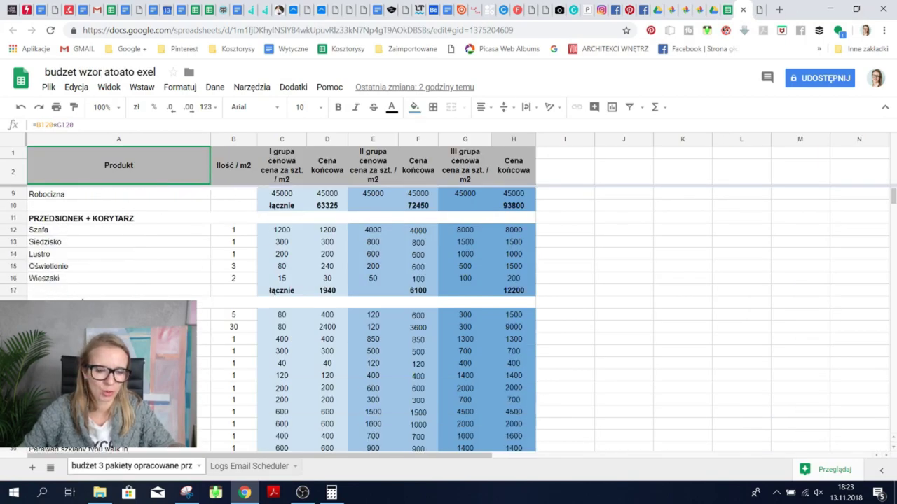
pyautogui.scroll(-2, 168, 296)
pyautogui.scroll(-7, 156, 301)
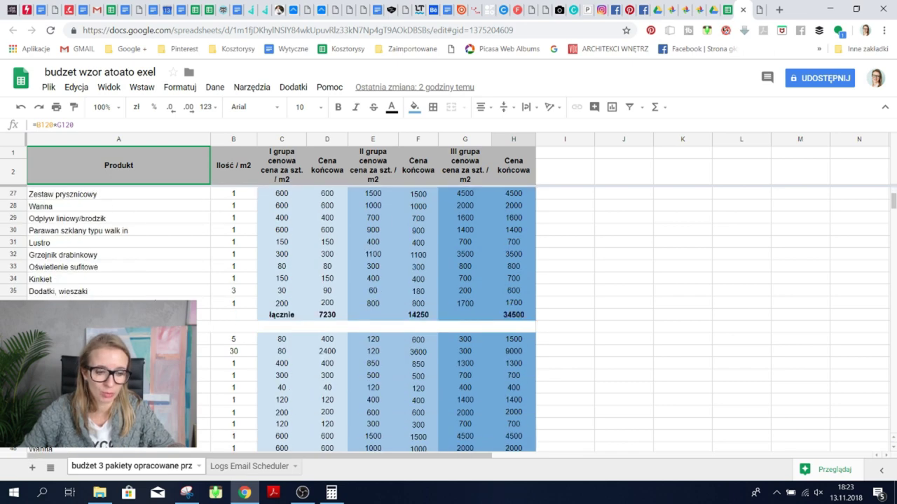
pyautogui.scroll(4, 84, 252)
pyautogui.scroll(-5, 84, 252)
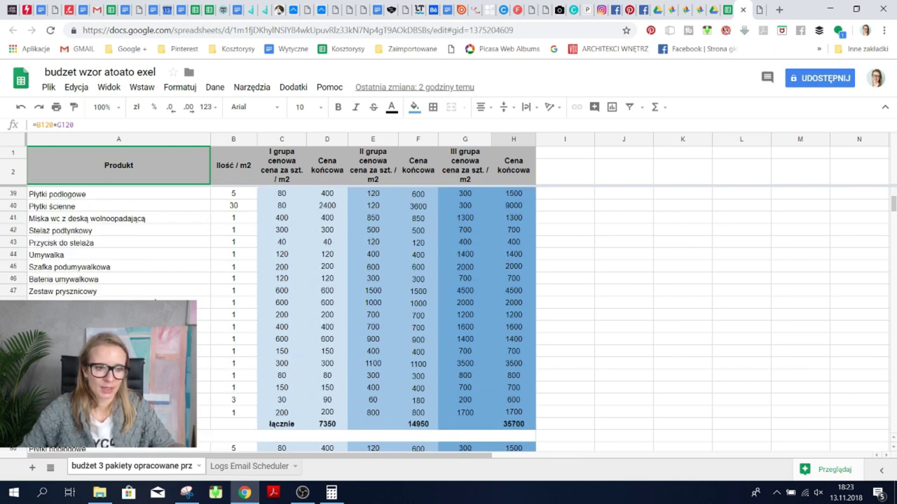
pyautogui.click(105, 303)
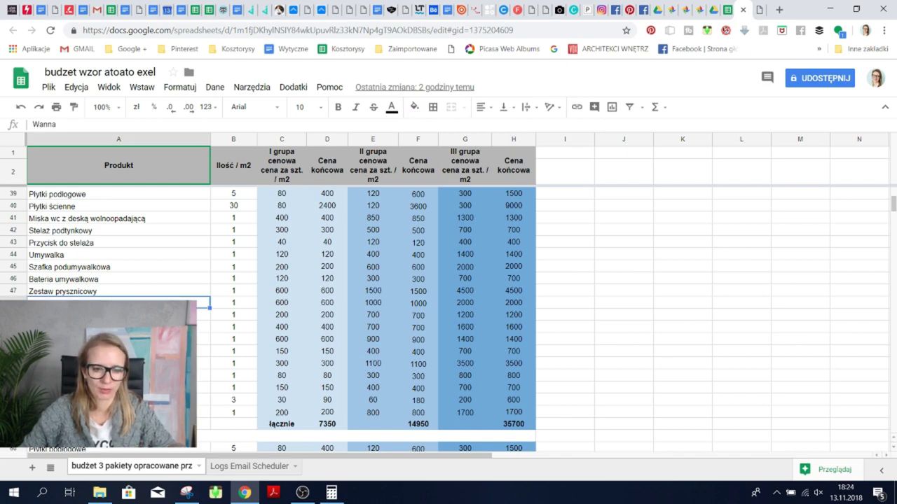
# Step: Return to the III etap sheet of Kopia Budżet 86,5 SL and locate the ŁAZIENKA PIĘTRO section
pyautogui.click(726, 10)
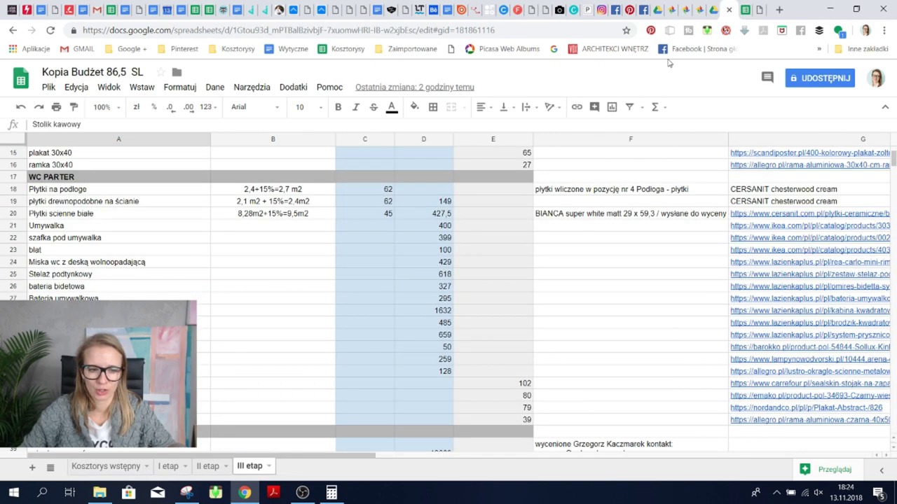
pyautogui.click(60, 297)
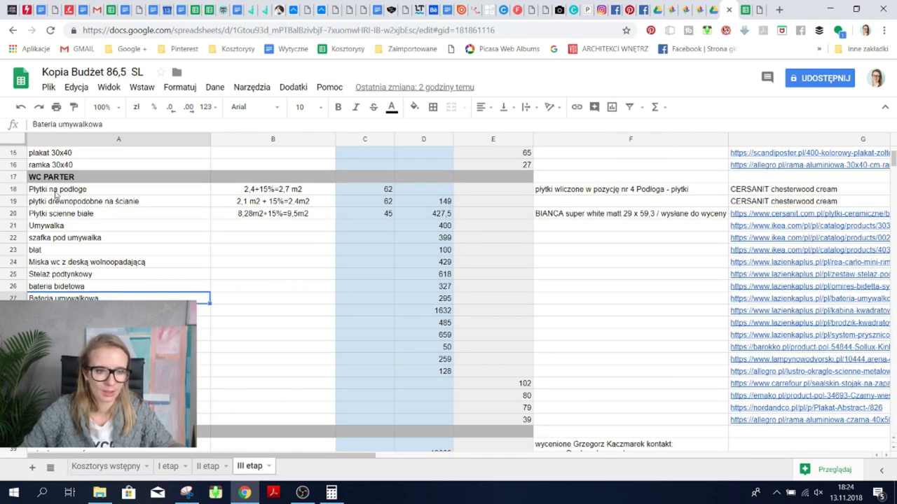
pyautogui.scroll(-3, 10, 261)
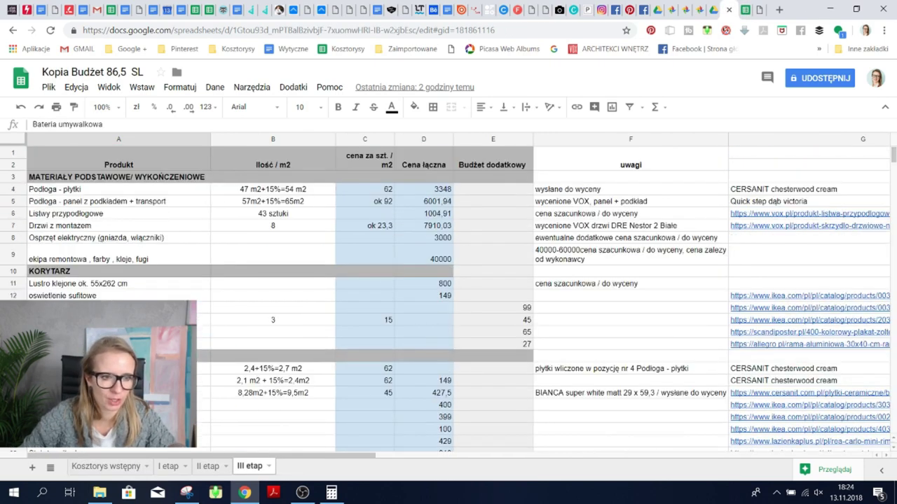
pyautogui.scroll(-10, 449, 295)
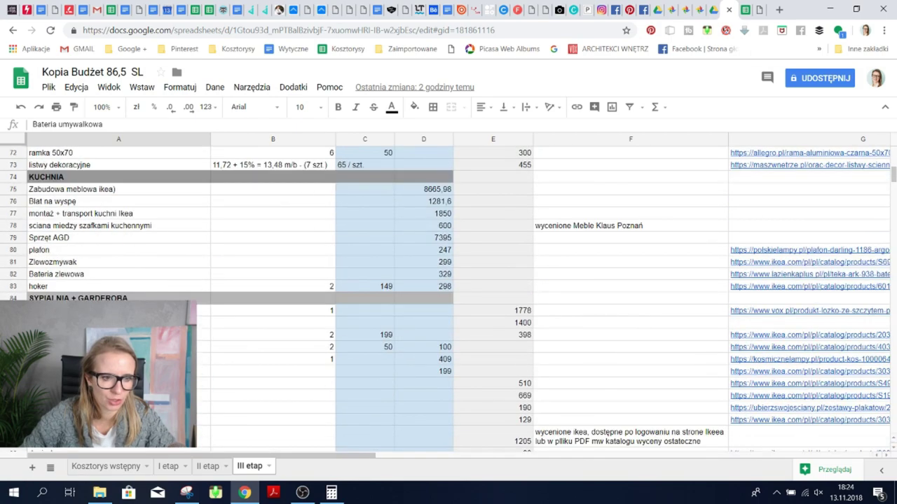
pyautogui.scroll(-10, 144, 294)
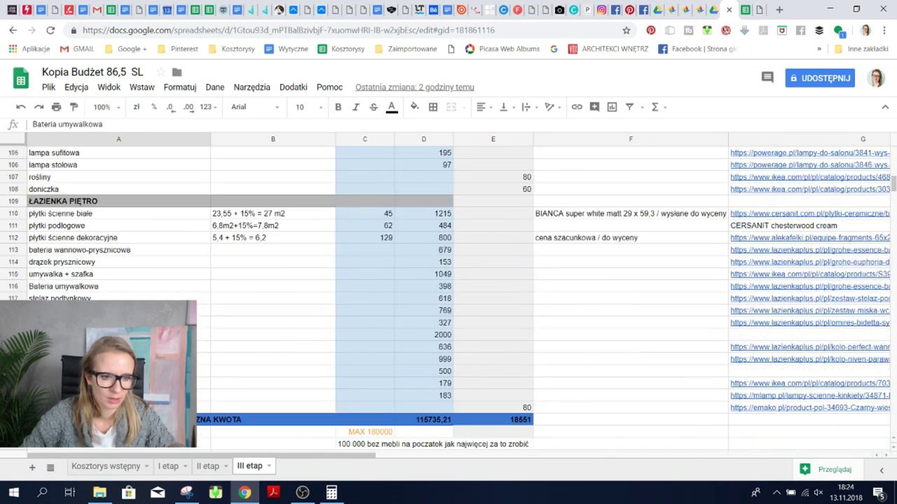
# Step: Go through the ŁAZIENKA PIĘTRO items one by one, from płytki ścienne białe to Bateria umywalkowa
pyautogui.click(65, 215)
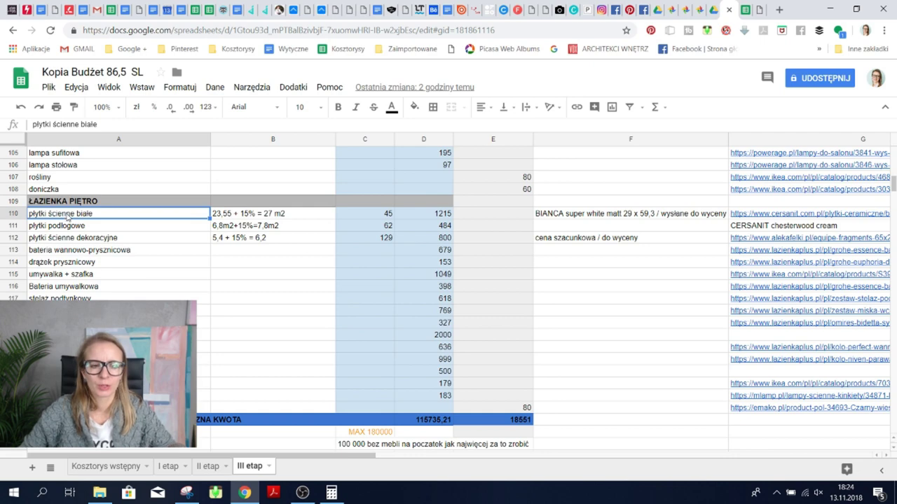
pyautogui.click(70, 228)
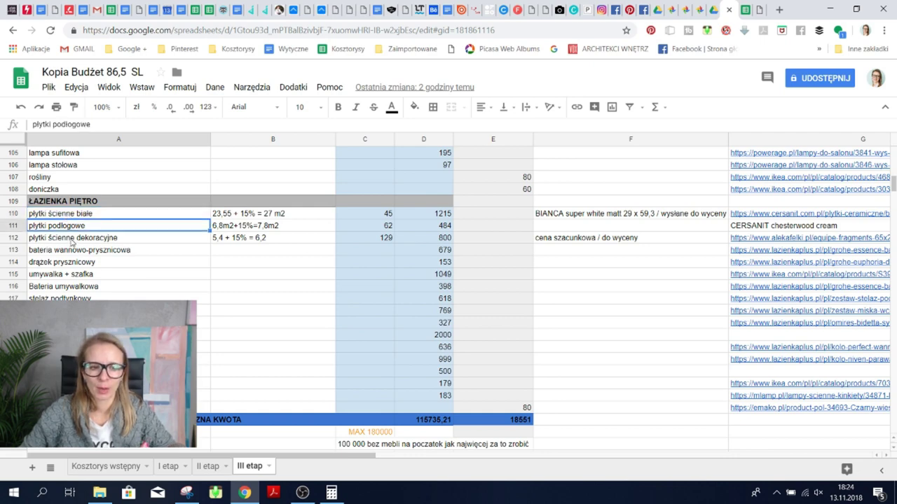
pyautogui.click(73, 240)
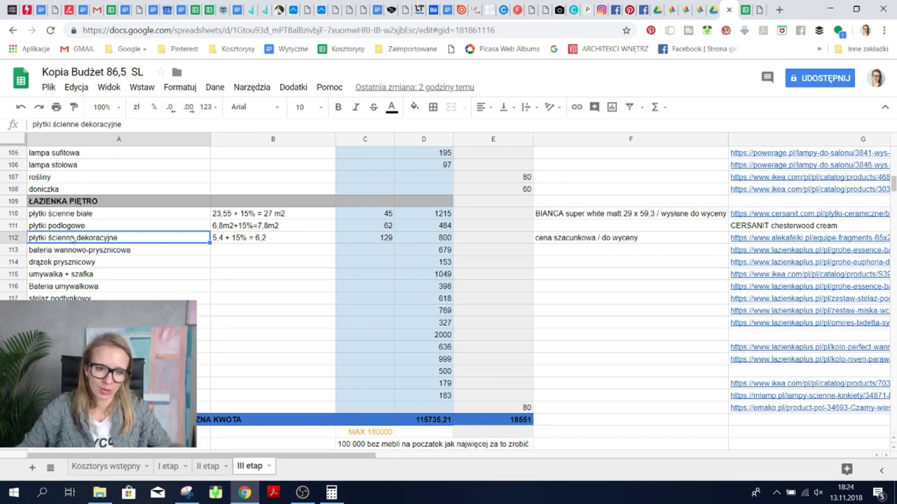
pyautogui.click(68, 254)
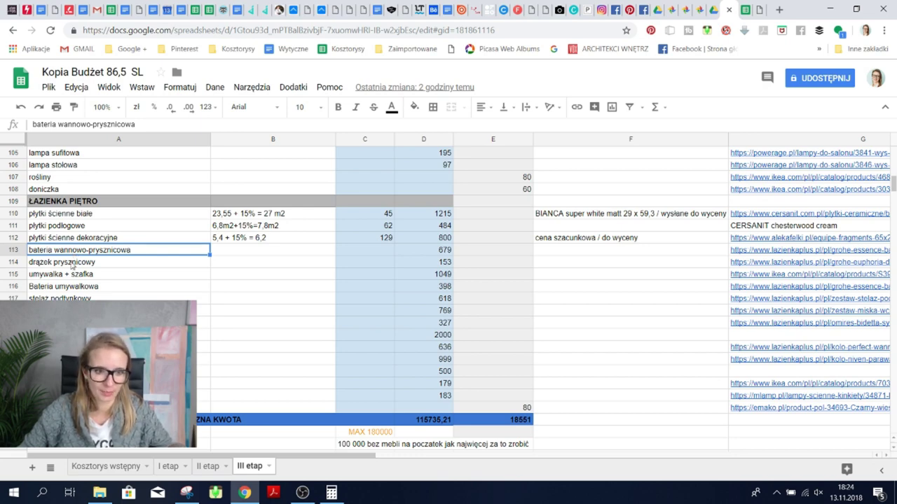
pyautogui.click(71, 264)
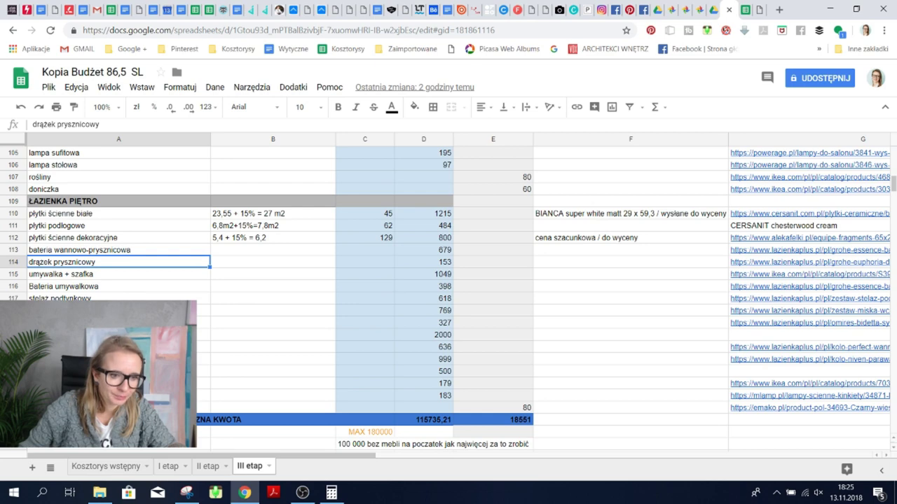
pyautogui.click(43, 274)
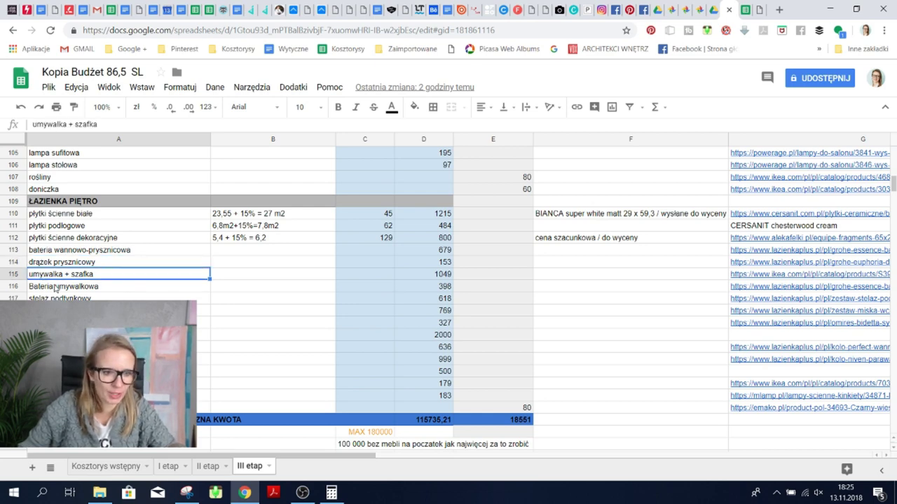
pyautogui.click(57, 288)
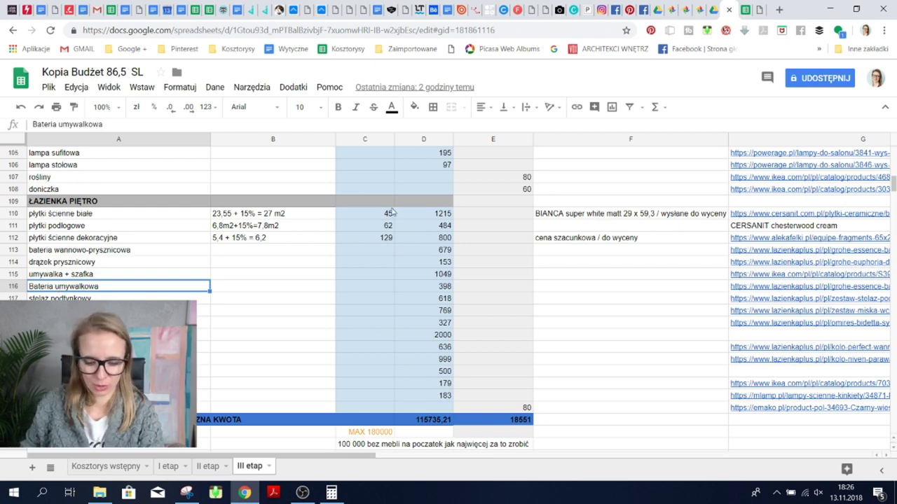
# Step: Switch to OBS Studio, bring the floor plan image into the live scene with a transition, and return to the browser
pyautogui.click(302, 493)
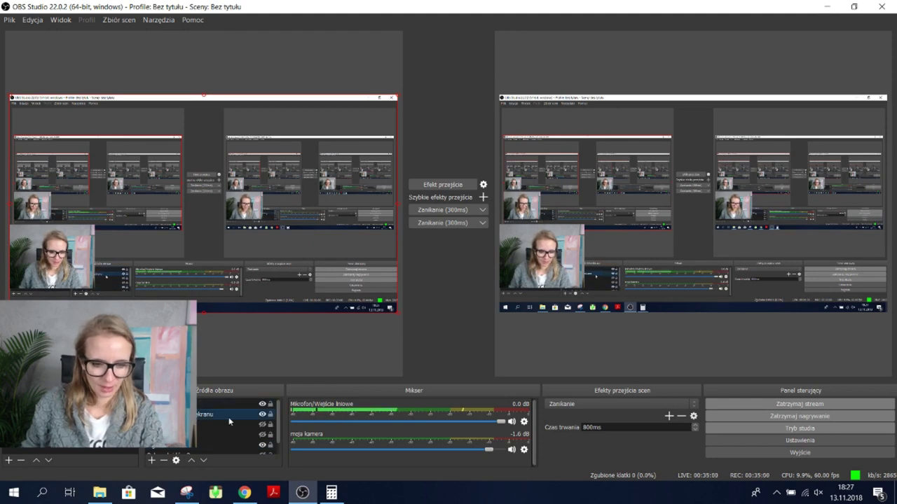
pyautogui.scroll(-1, 261, 435)
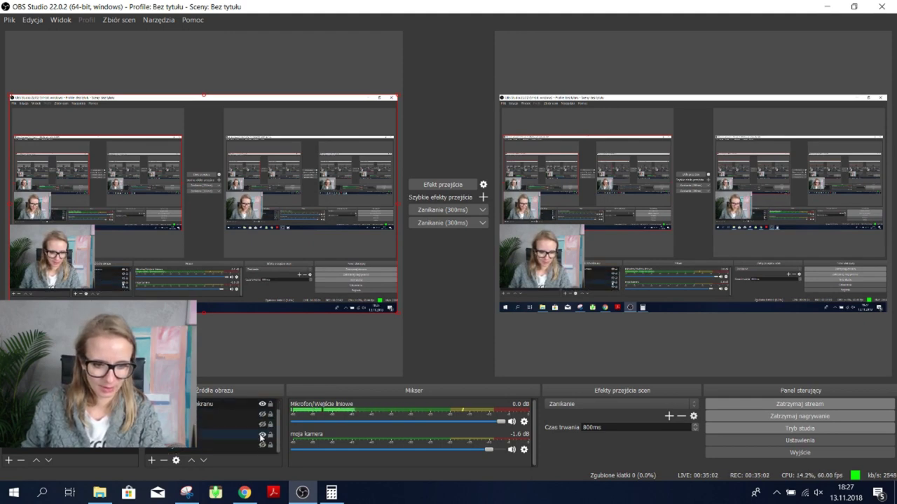
pyautogui.click(262, 445)
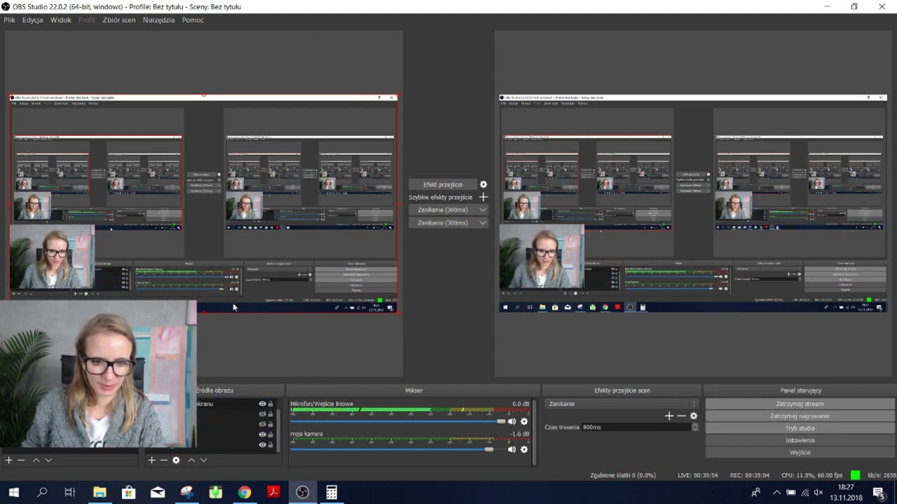
pyautogui.click(231, 415)
pyautogui.click(231, 404)
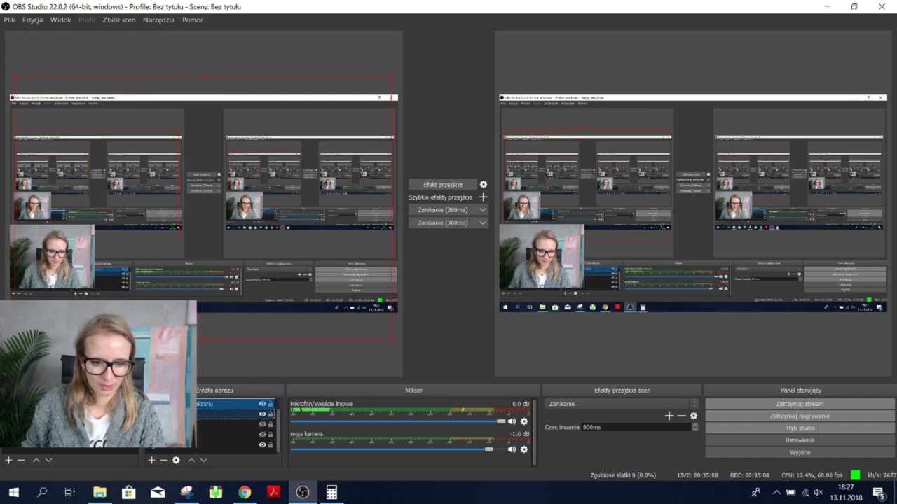
pyautogui.click(429, 185)
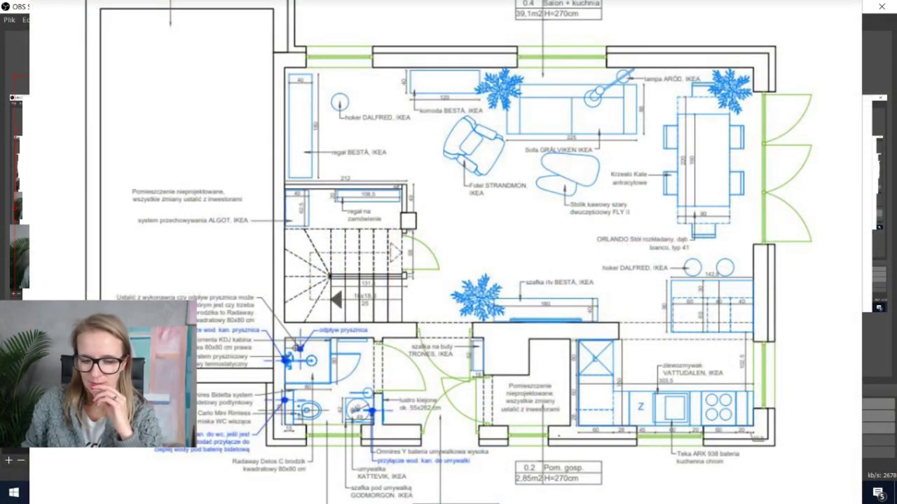
pyautogui.hotkey('alt', 'Tab')
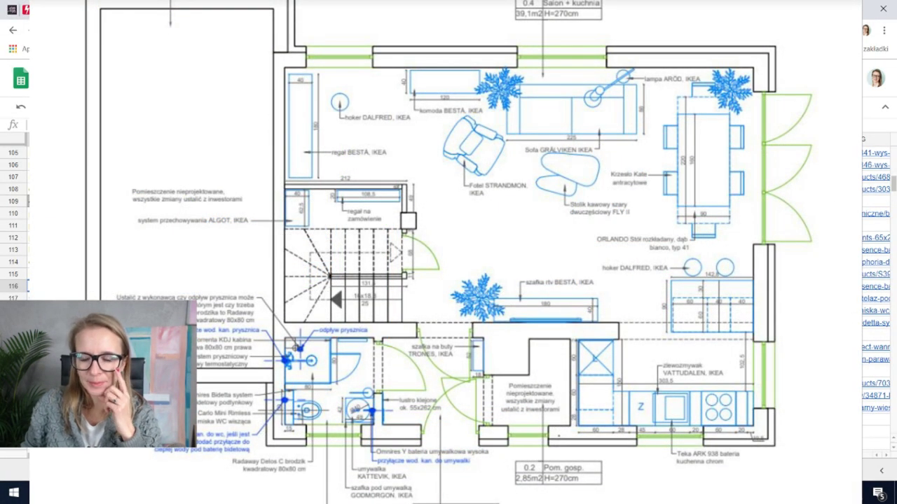
pyautogui.hotkey('alt', 'Tab')
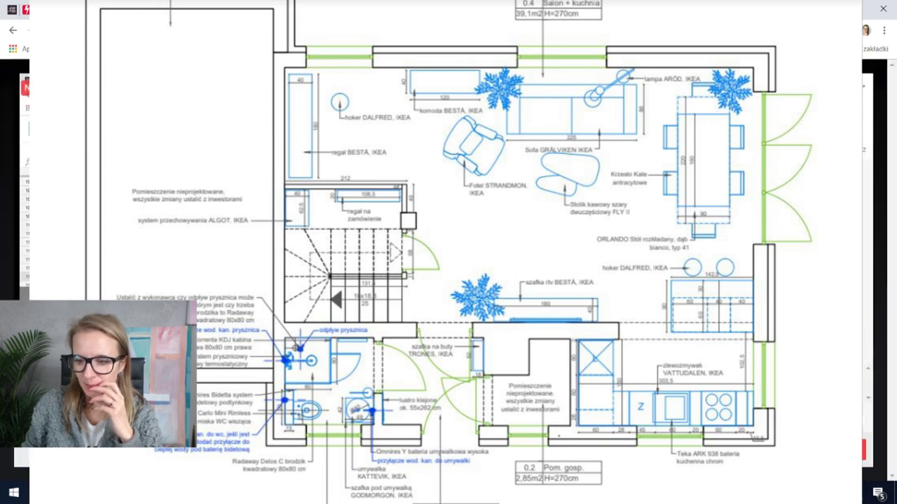